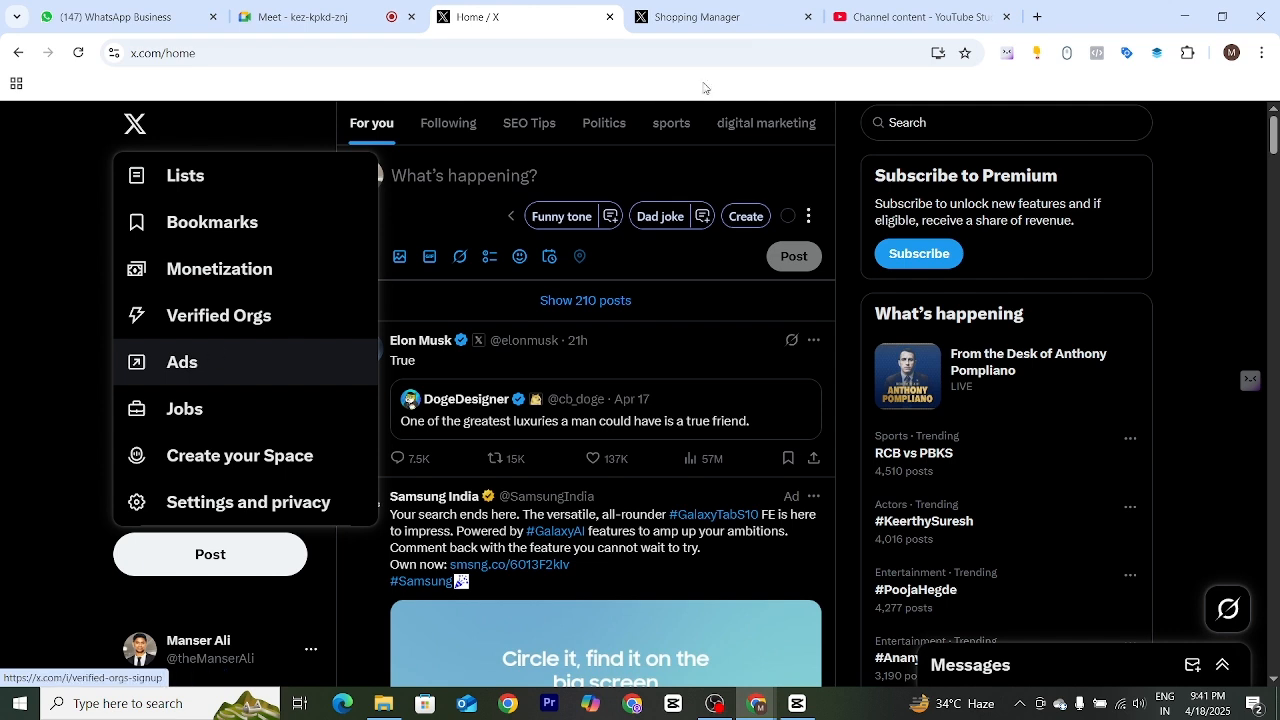
Switch to the Shopping Manager browser tab and look through the Catalog and Storefront sections, leaving only Storefront expanded.
left_click(700, 16)
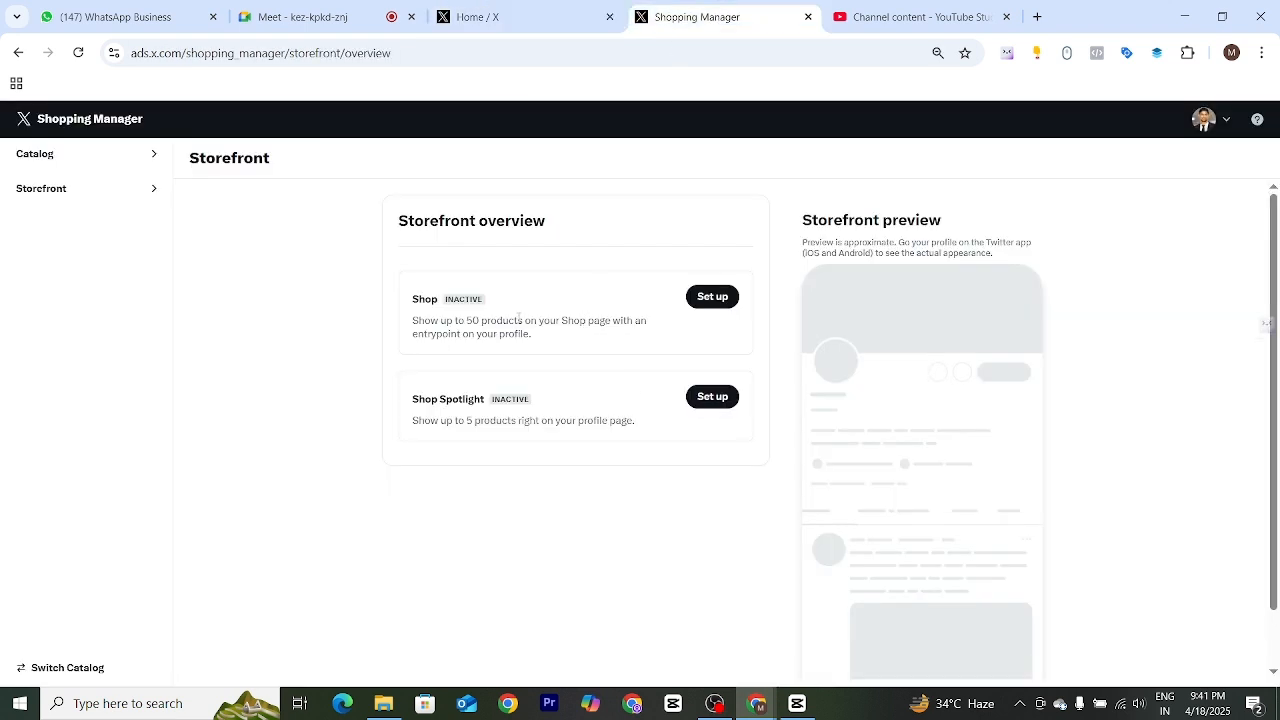
left_click(60, 163)
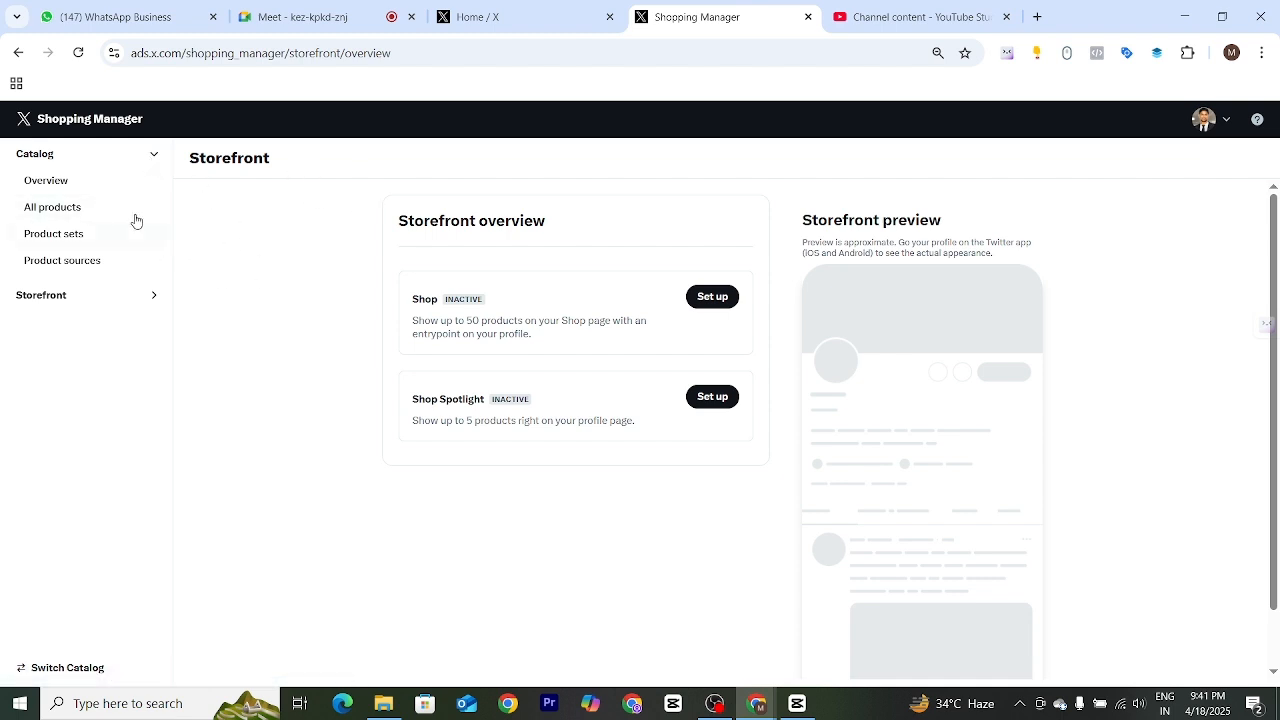
left_click(137, 301)
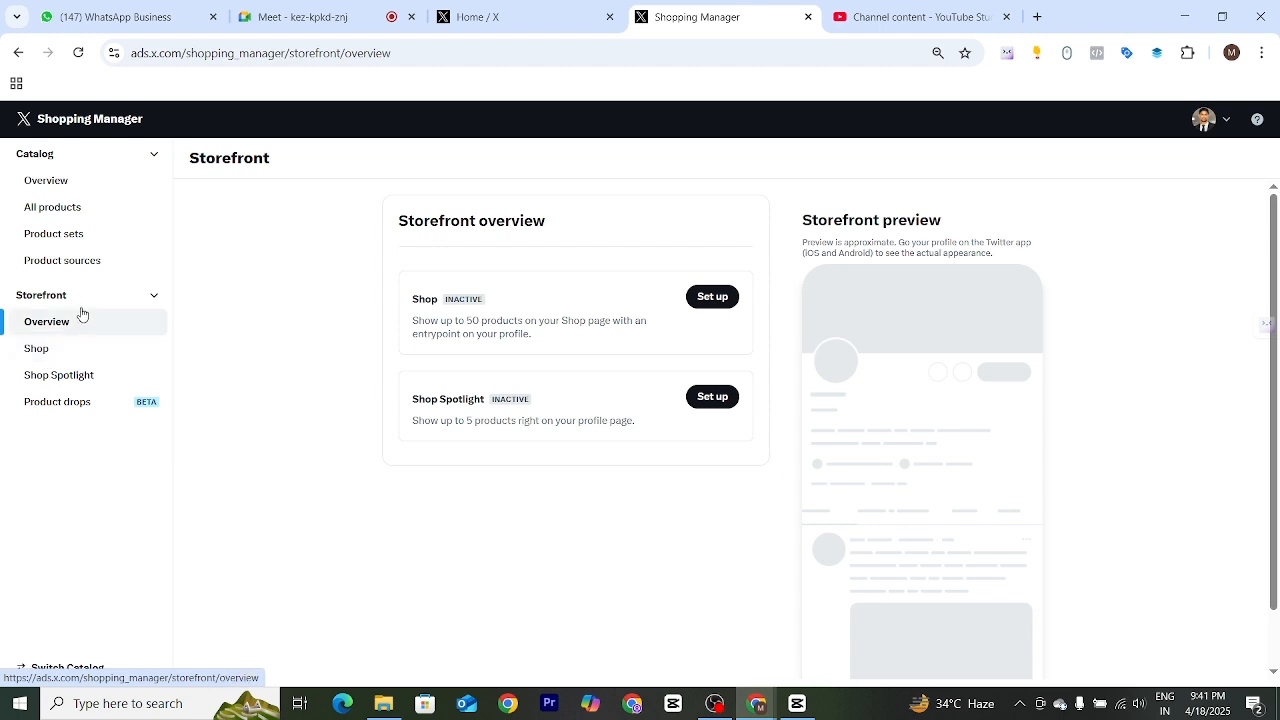
left_click(43, 296)
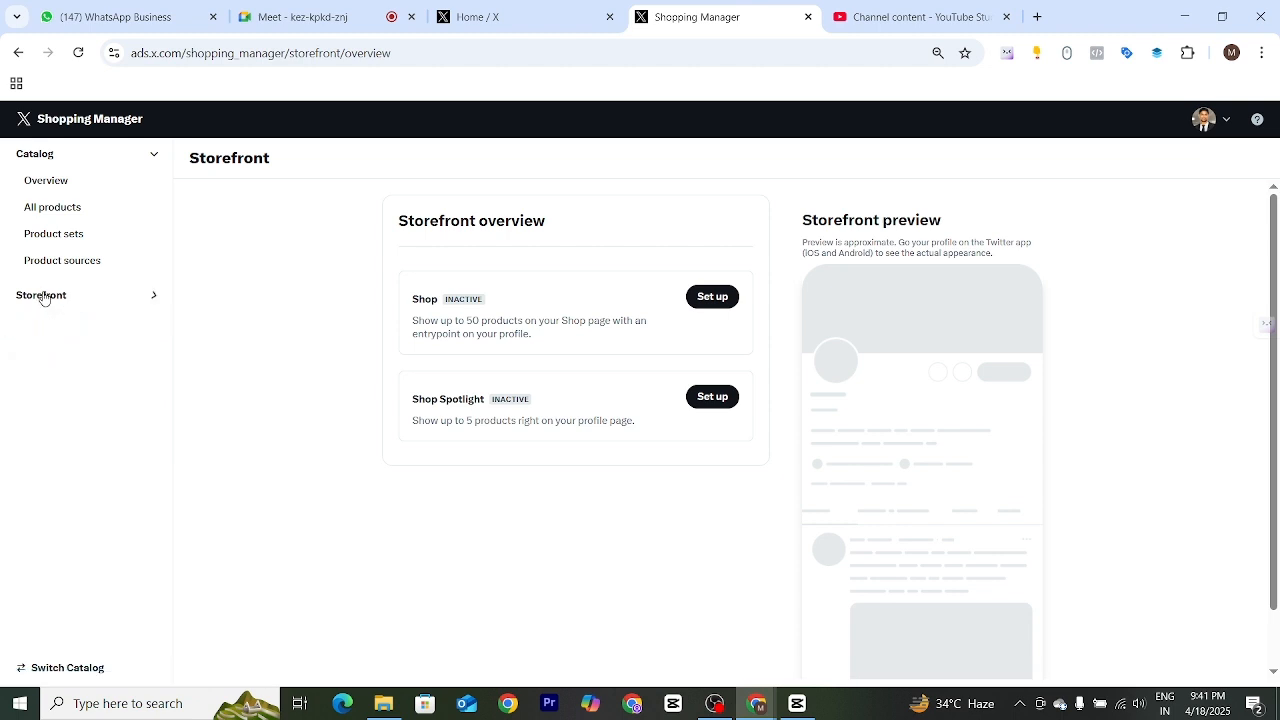
left_click(151, 156)
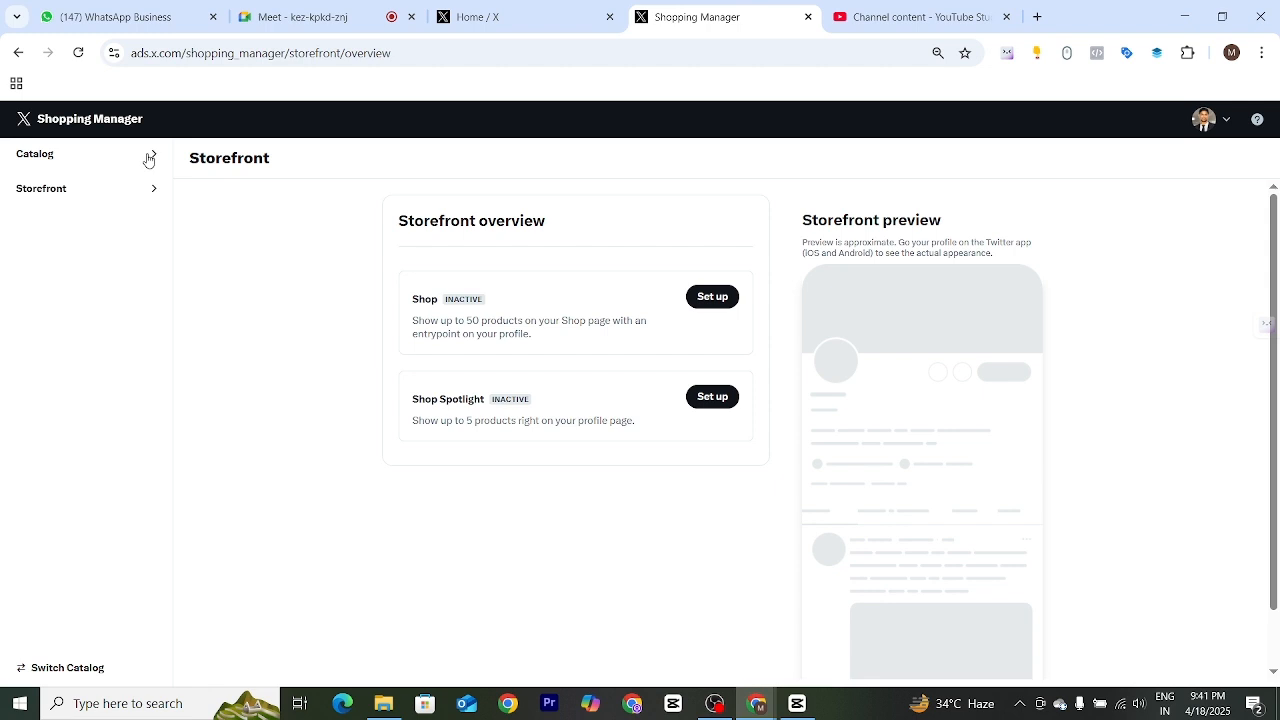
left_click(107, 190)
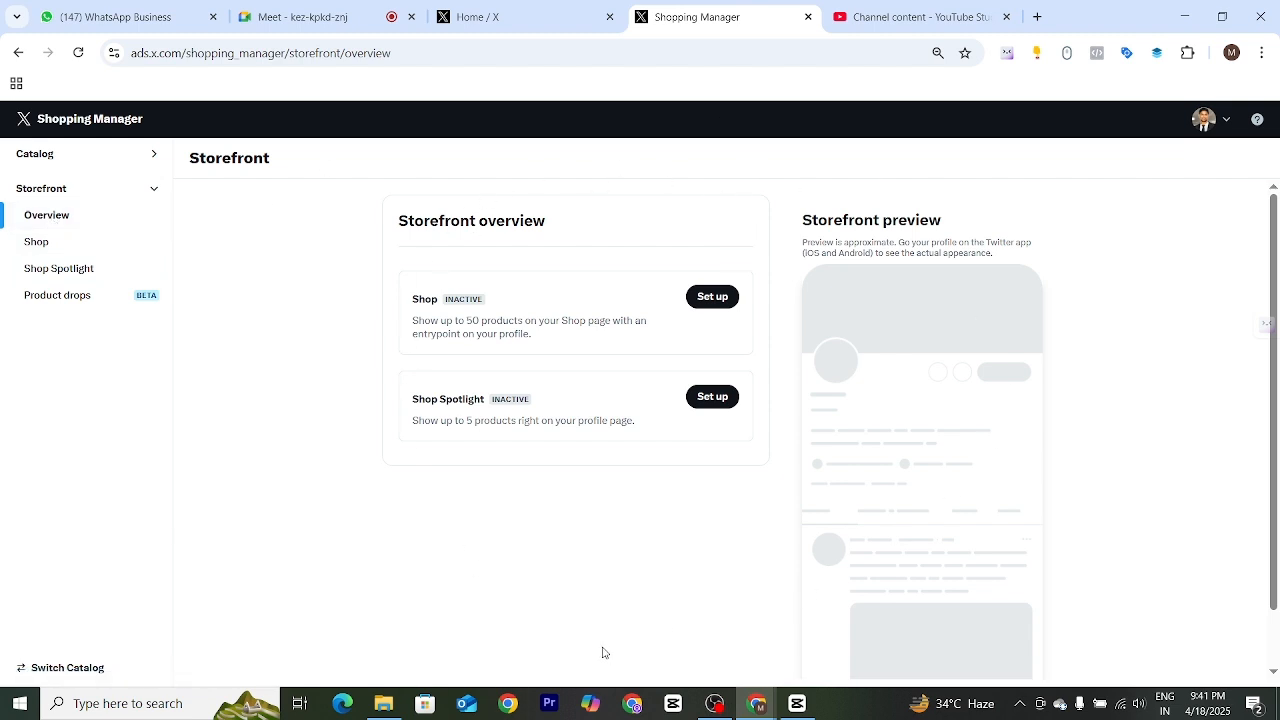
Look over the two storefront options, view the Product drops page and return to the storefront overview.
double_click(424, 299)
left_click_drag(410, 400, 497, 406)
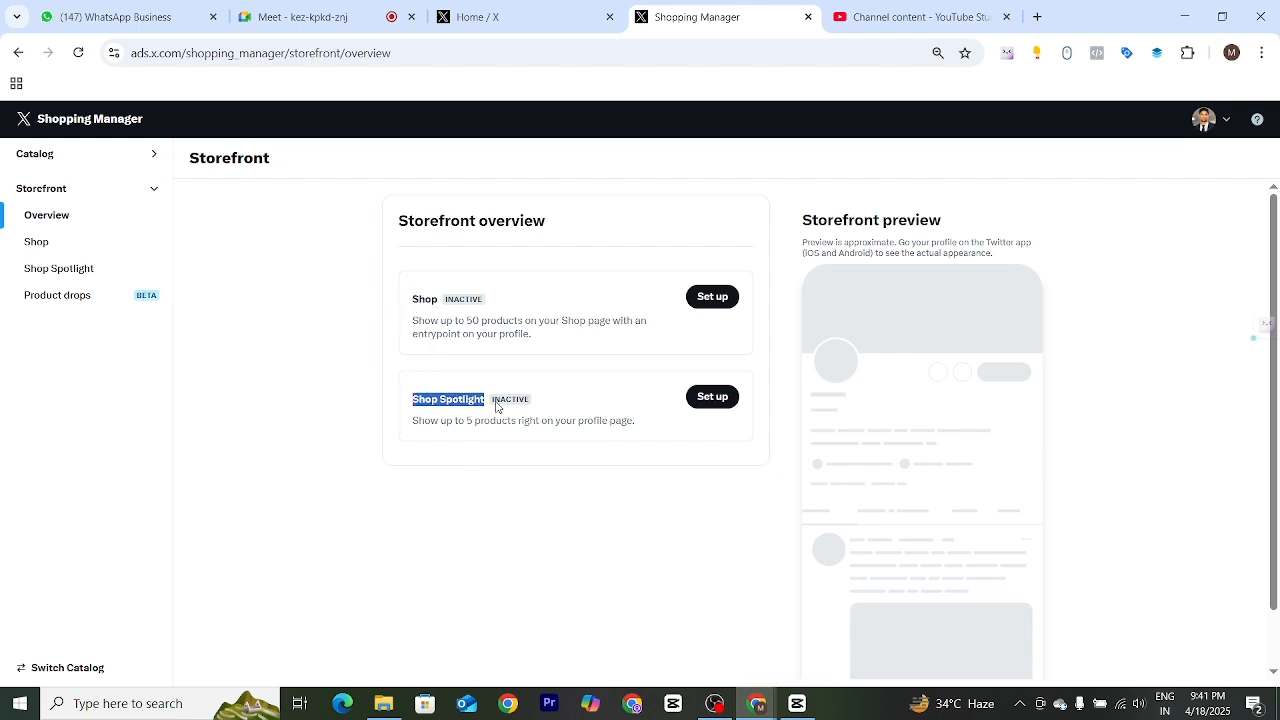
left_click(320, 423)
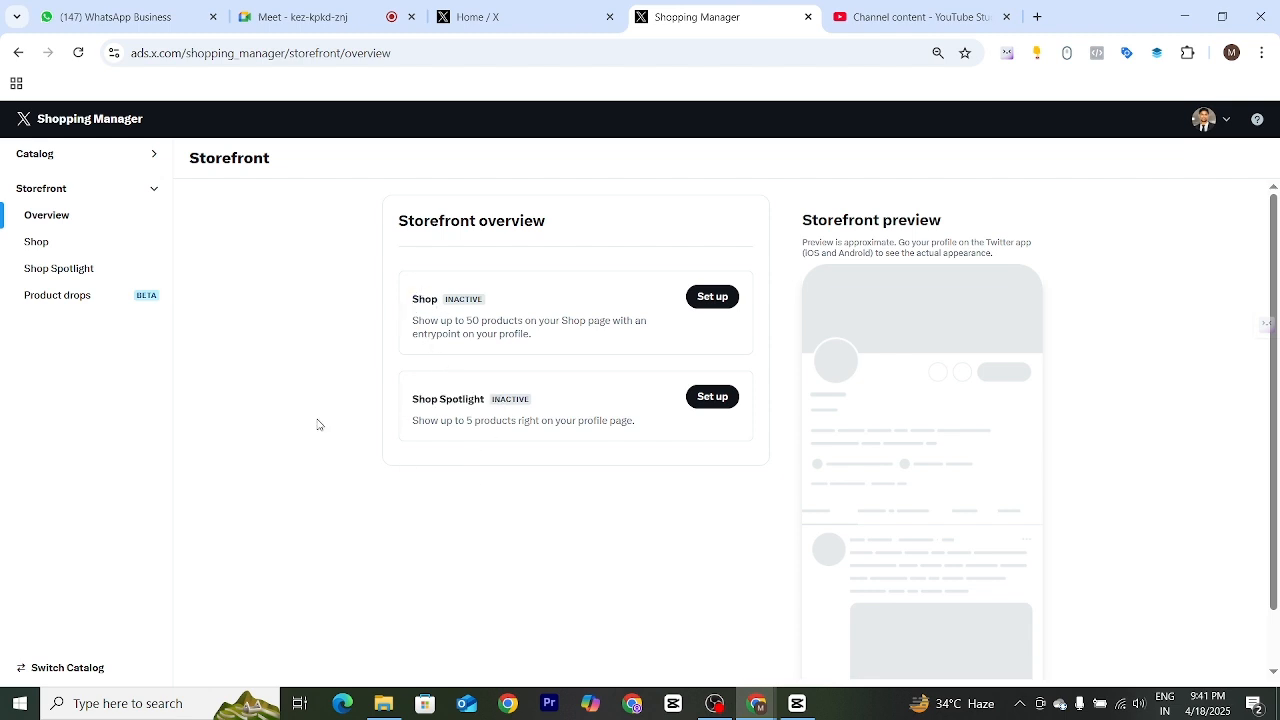
left_click(64, 295)
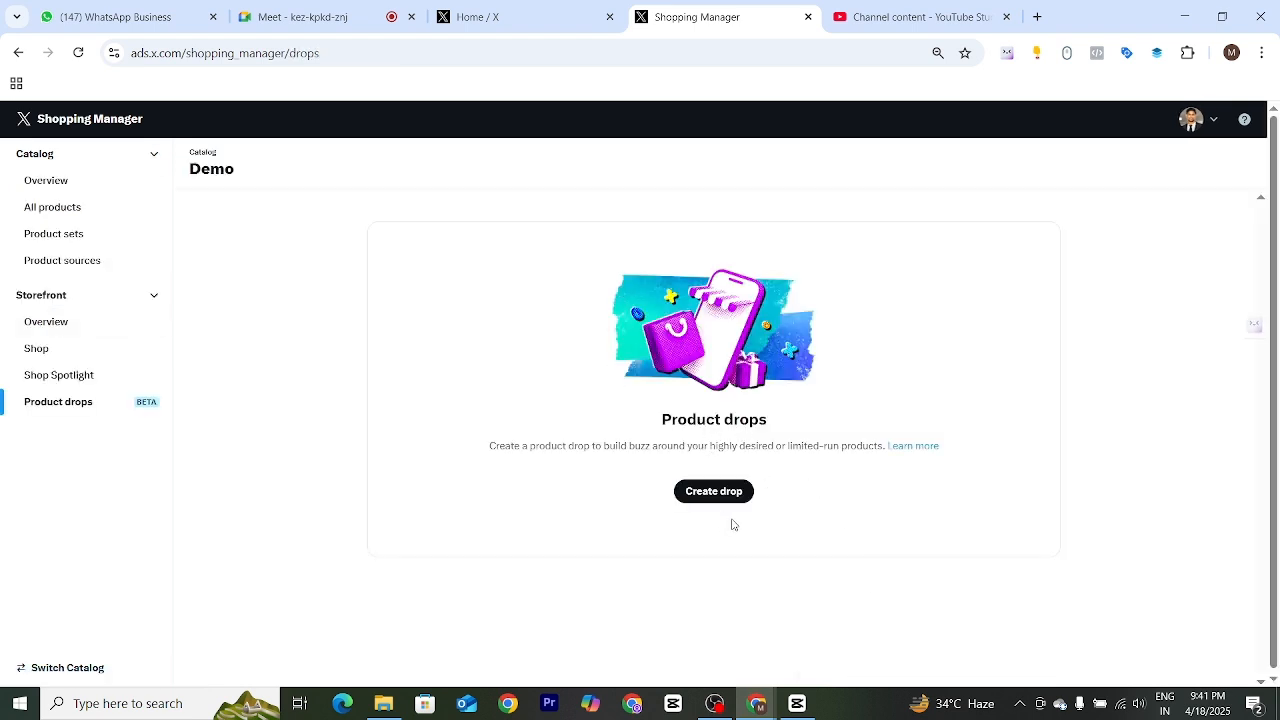
left_click(61, 327)
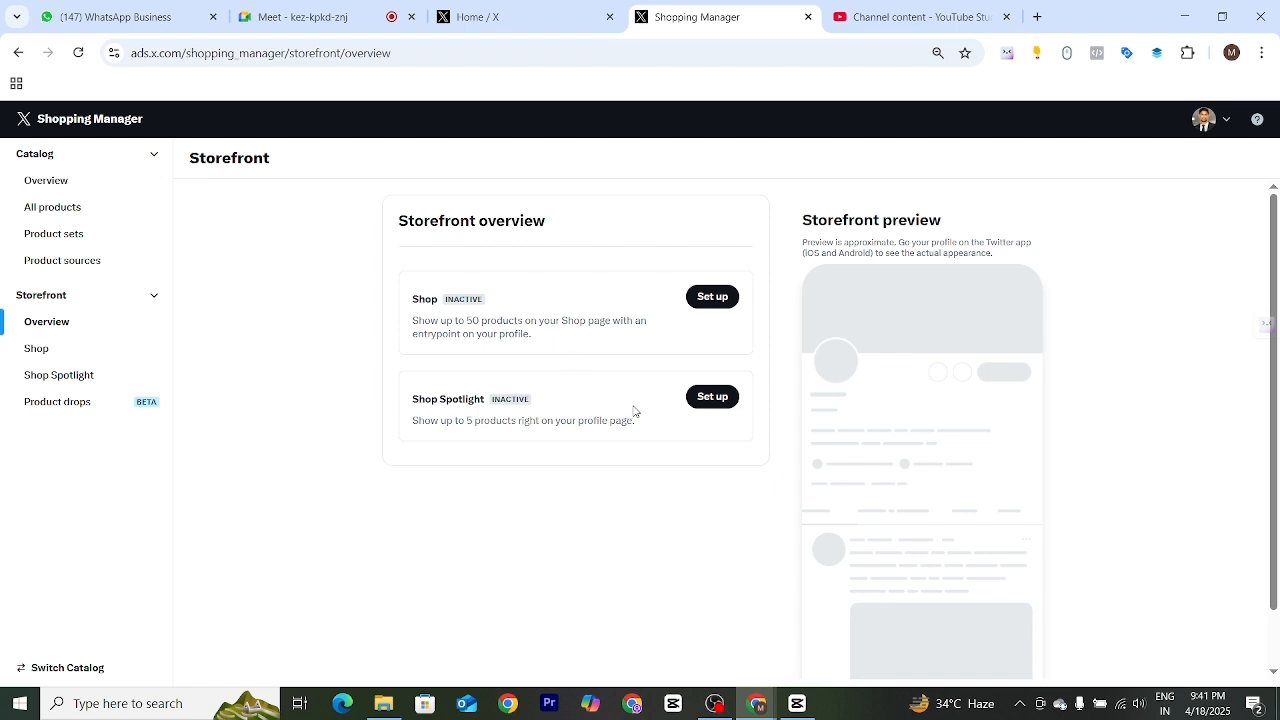
Examine the storefront preview and read the product limits described for Shop and Shop Spotlight.
left_click_drag(800, 228, 1009, 407)
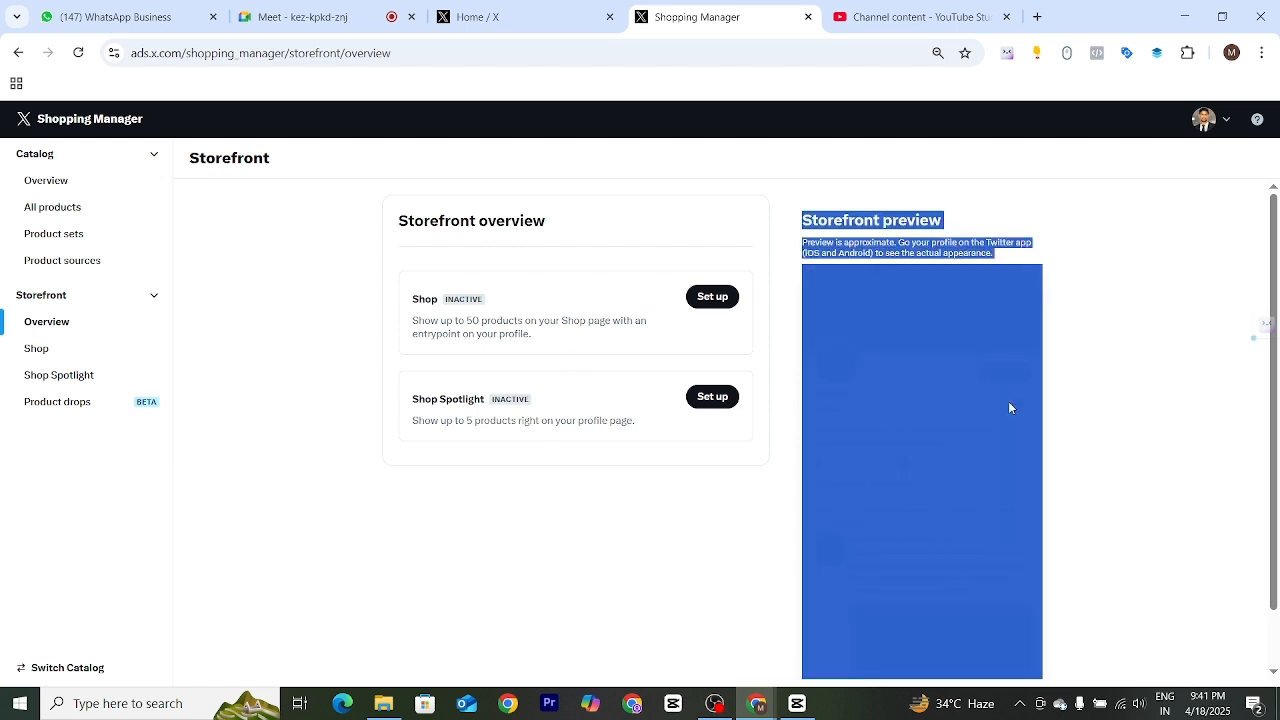
left_click(1057, 431)
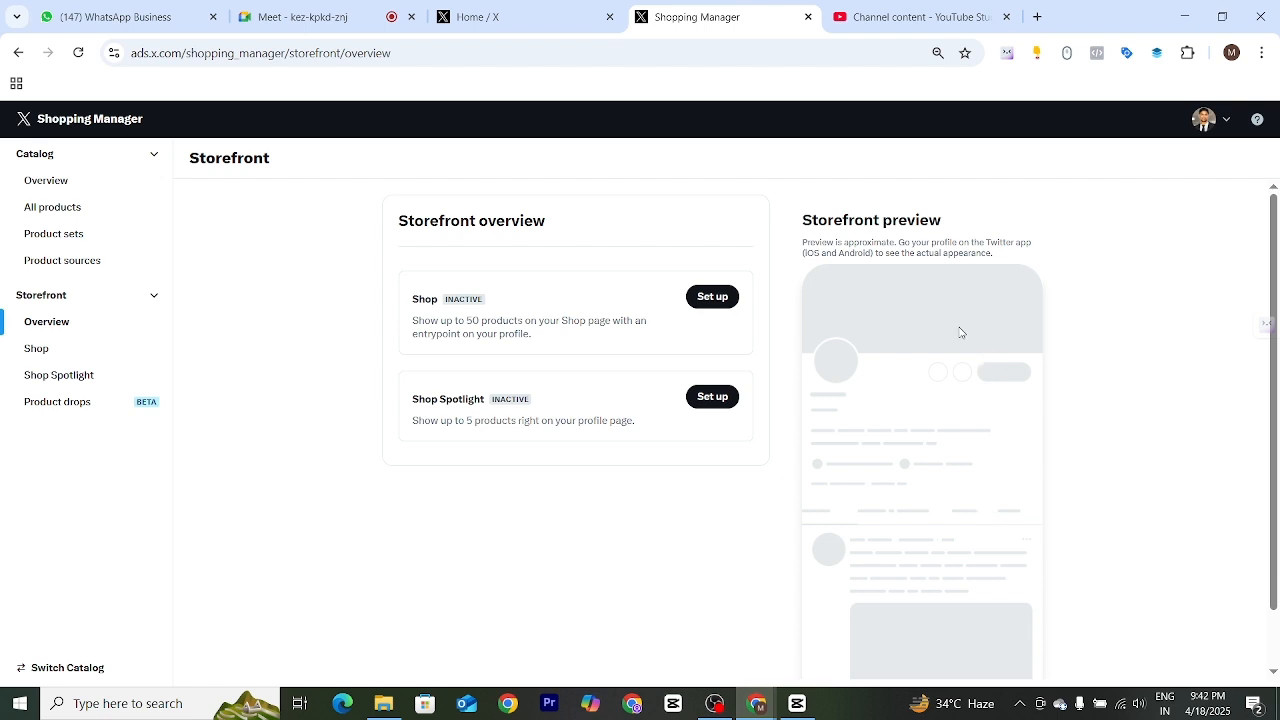
left_click_drag(873, 215, 1080, 451)
left_click(1086, 447)
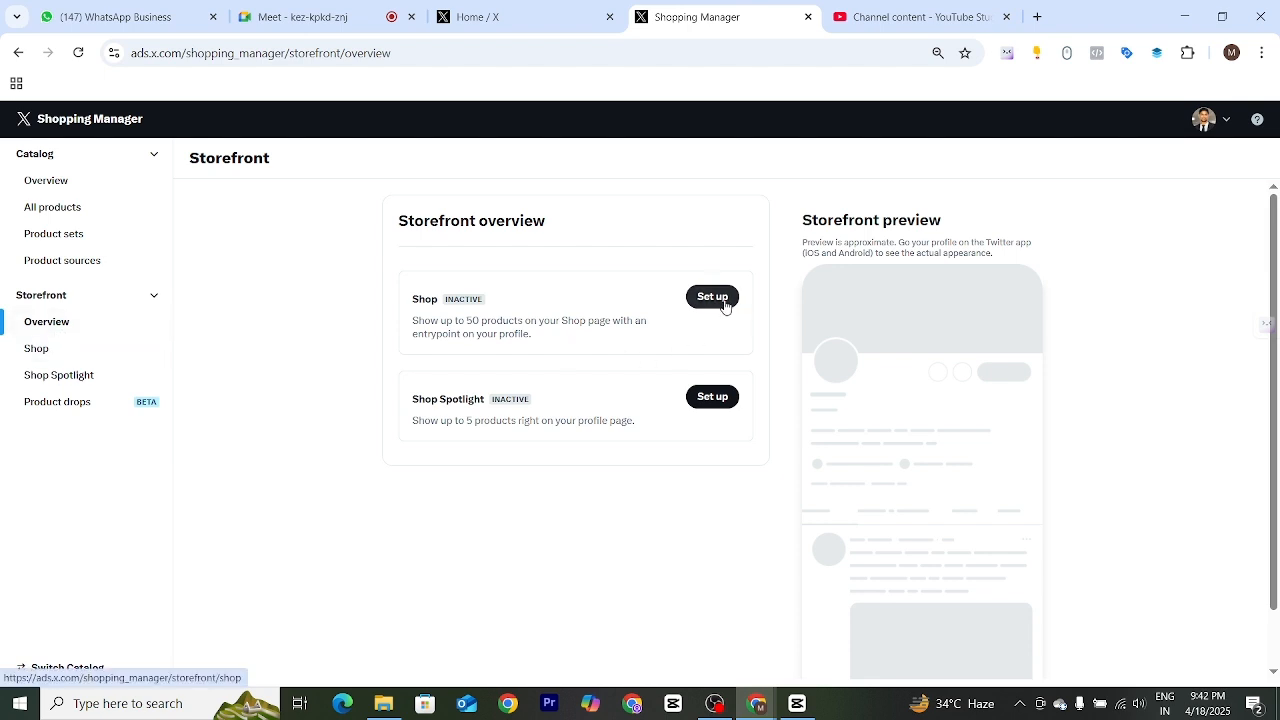
left_click_drag(434, 300, 514, 322)
left_click(475, 327)
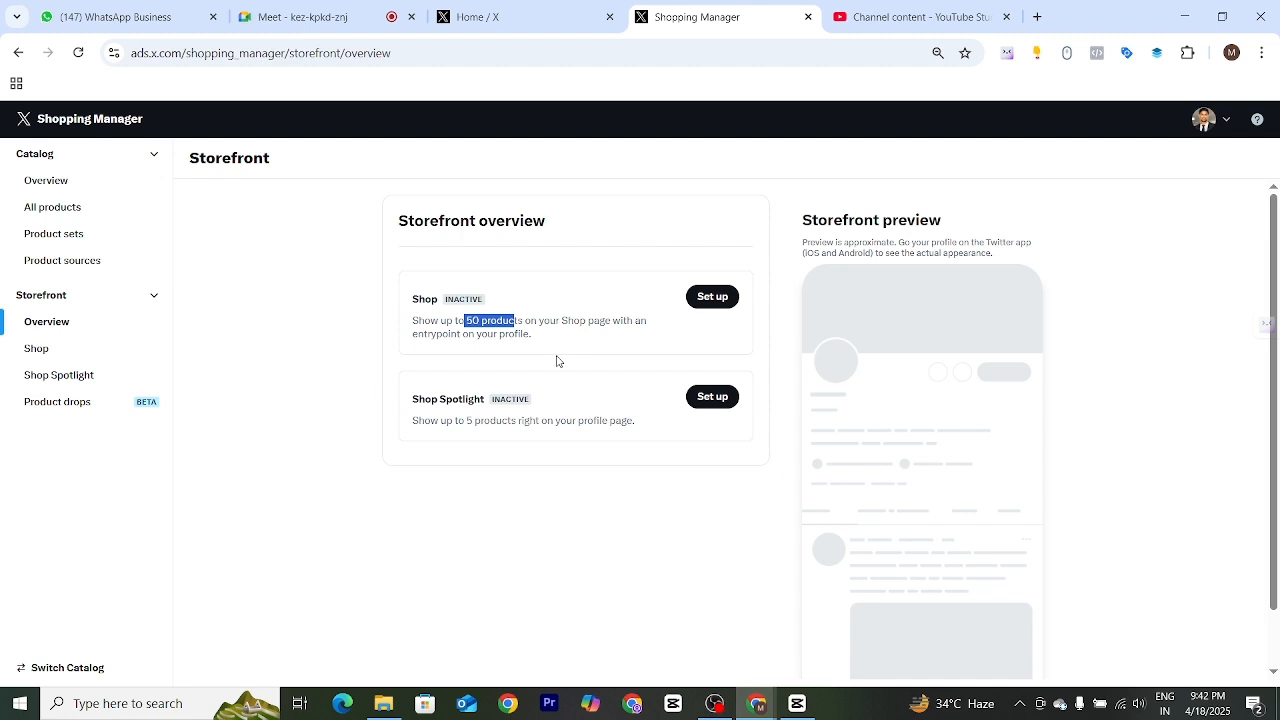
left_click_drag(411, 393, 474, 464)
left_click(474, 464)
left_click_drag(413, 420, 604, 421)
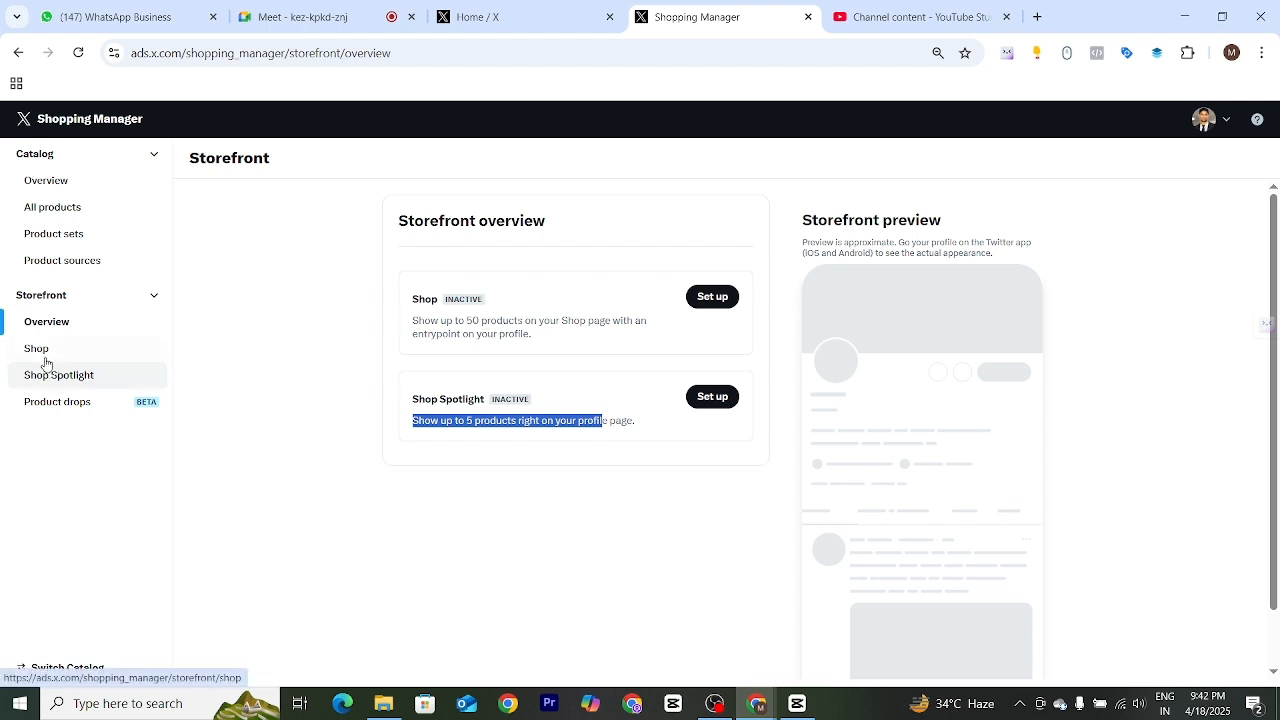
Start the Shop setup and change the shop name to "Men Hoodies".
left_click(712, 298)
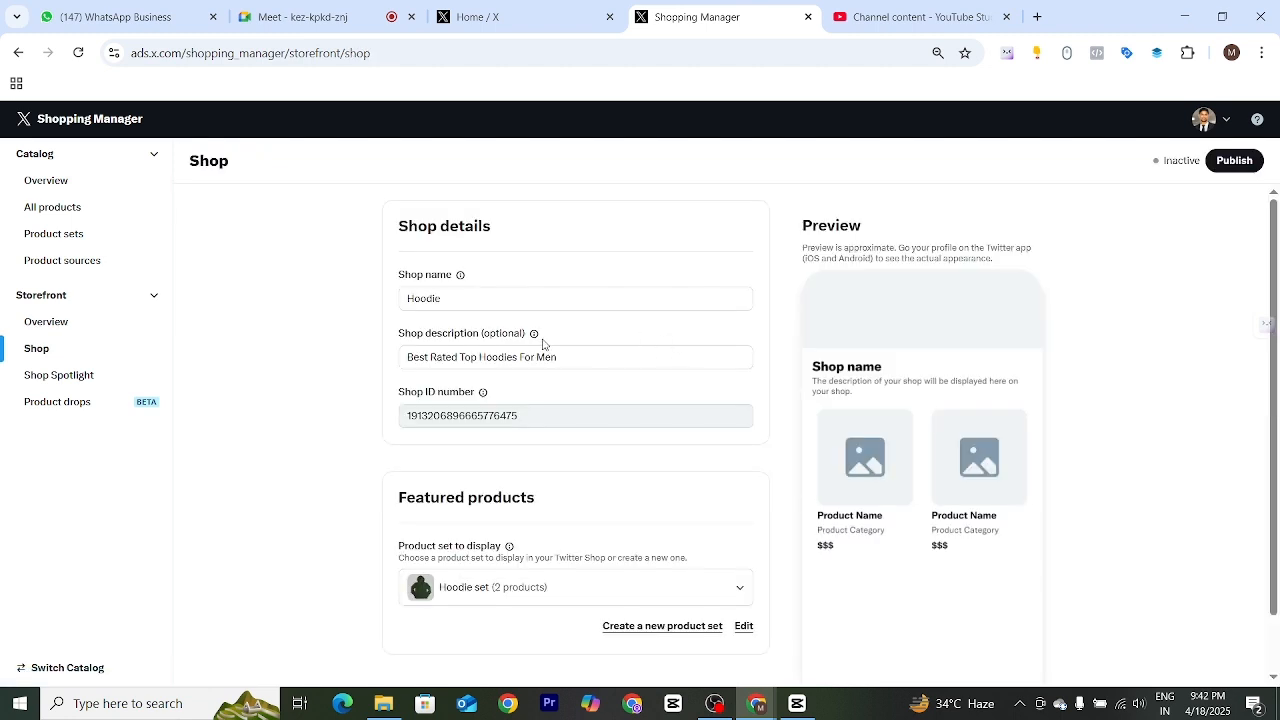
left_click_drag(446, 299, 387, 298)
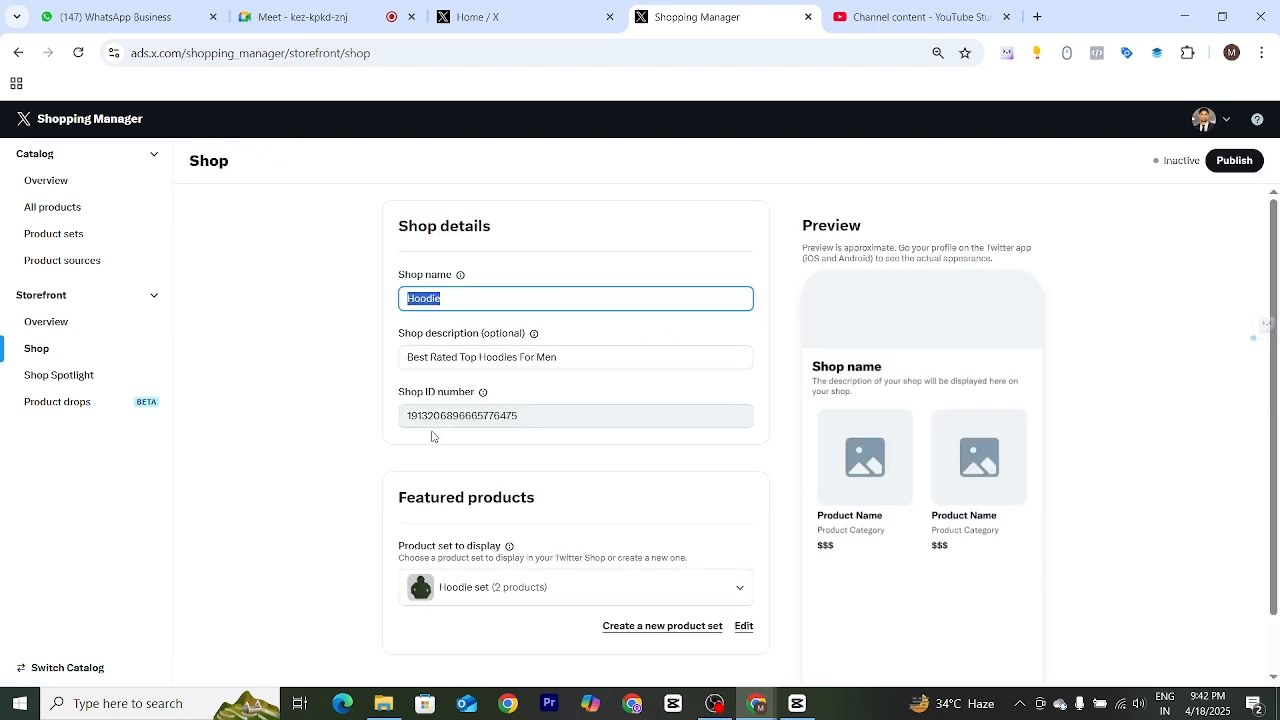
left_click(337, 393)
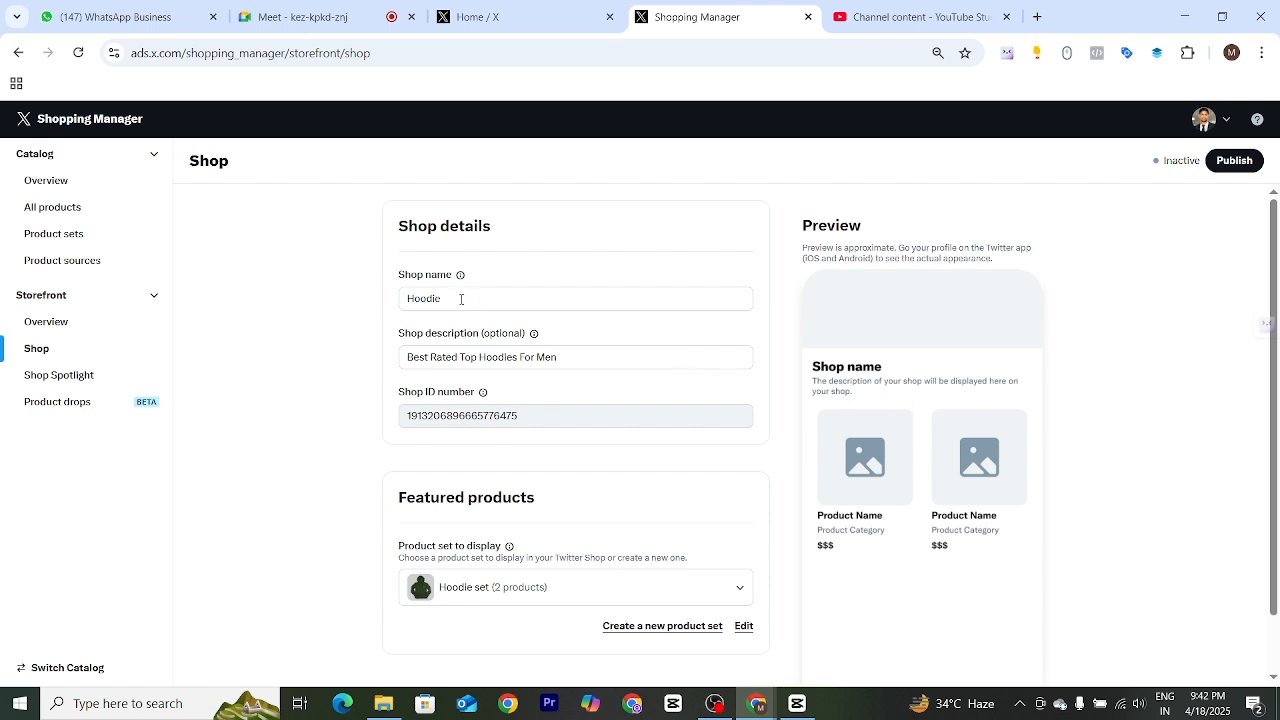
left_click_drag(461, 299, 388, 304)
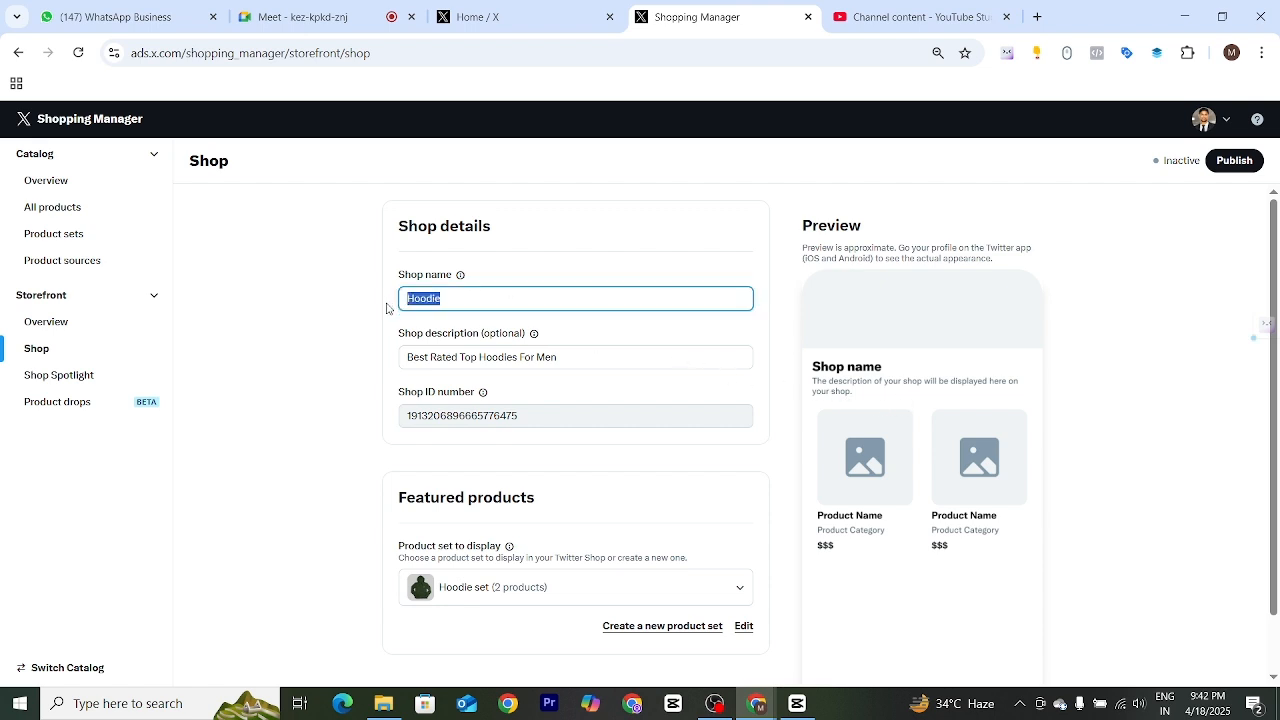
type("Mc")
type("n Hoo")
type("d")
type("ies")
left_click(380, 310)
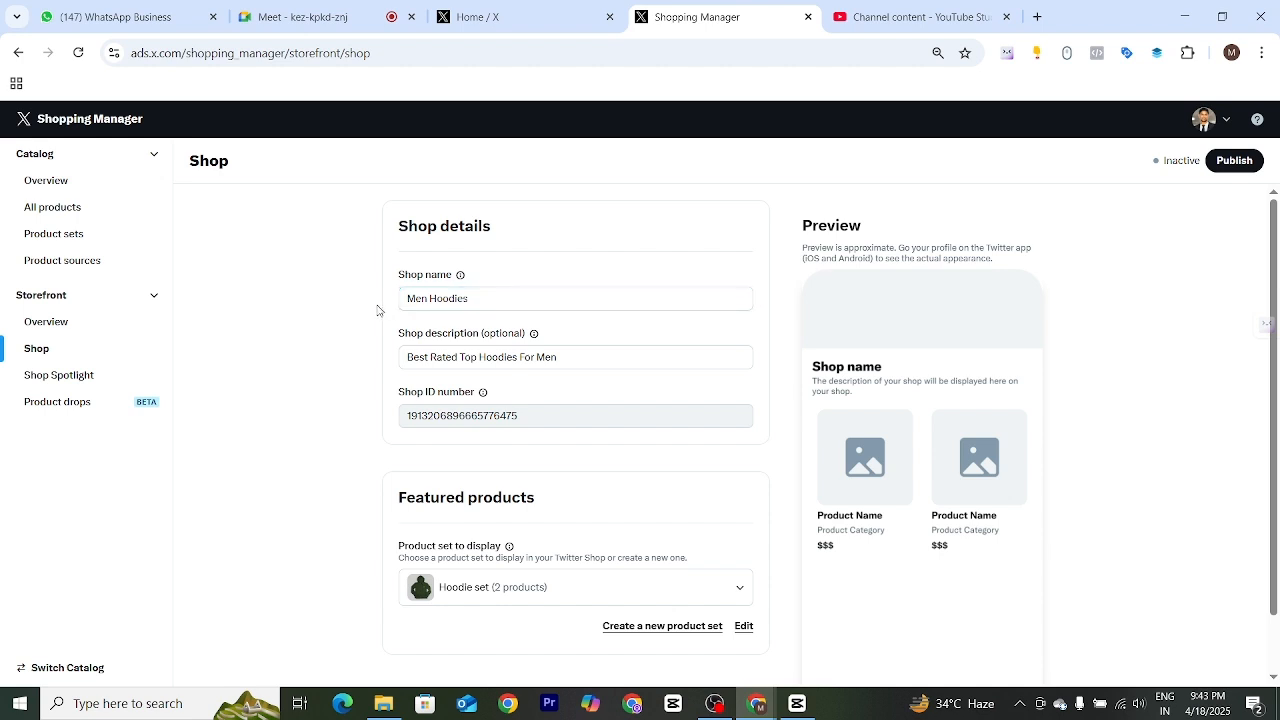
Review the selectable product sets and compare the shop name, description and ID fields with the shop preview.
left_click(490, 591)
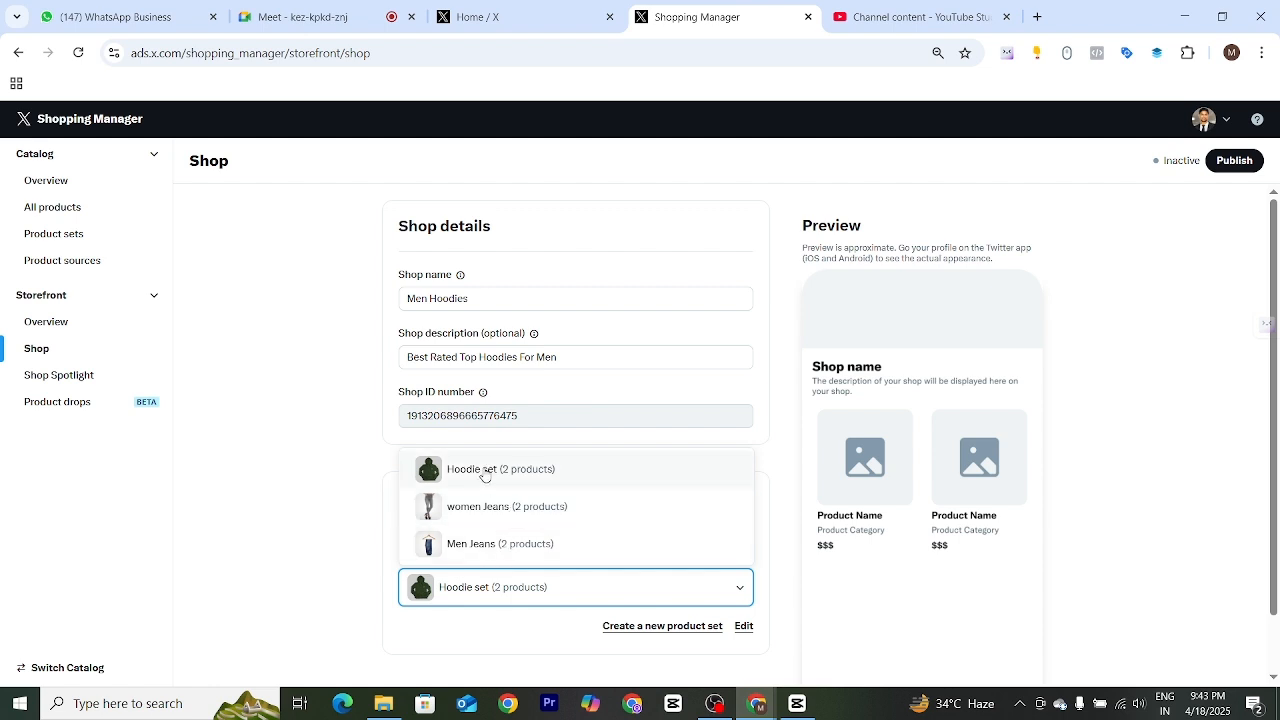
left_click(355, 470)
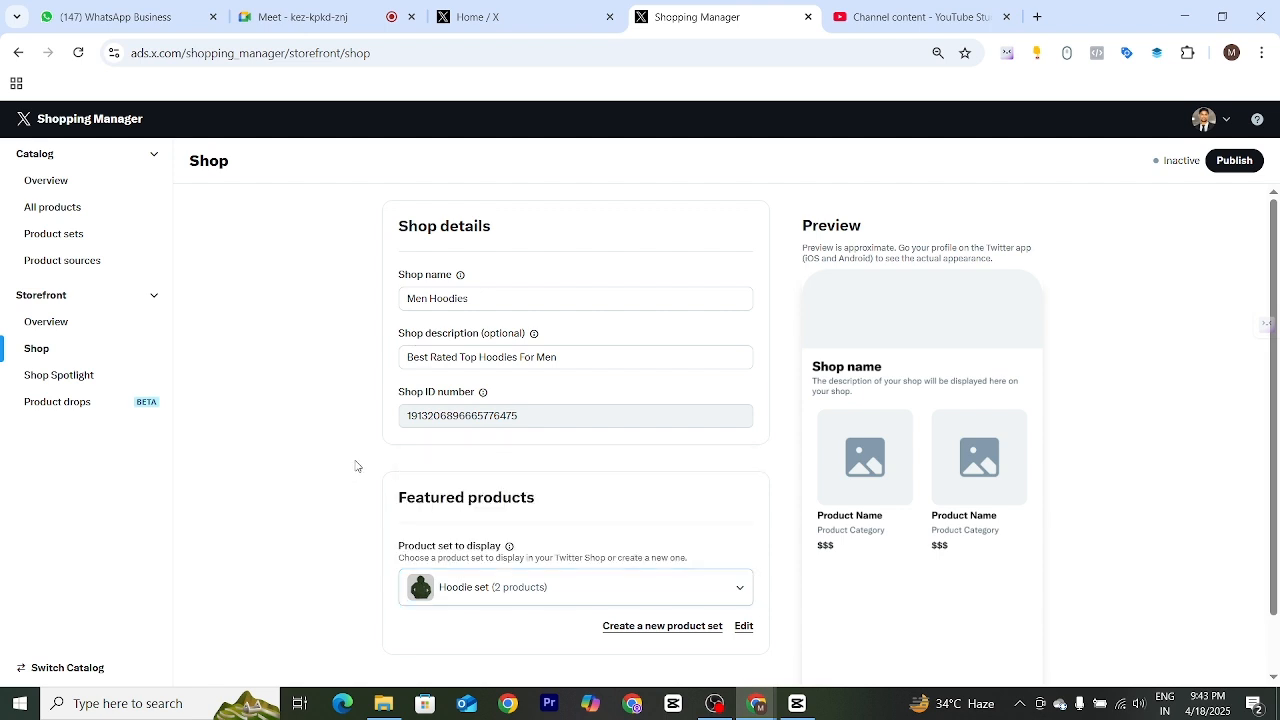
triple_click(473, 298)
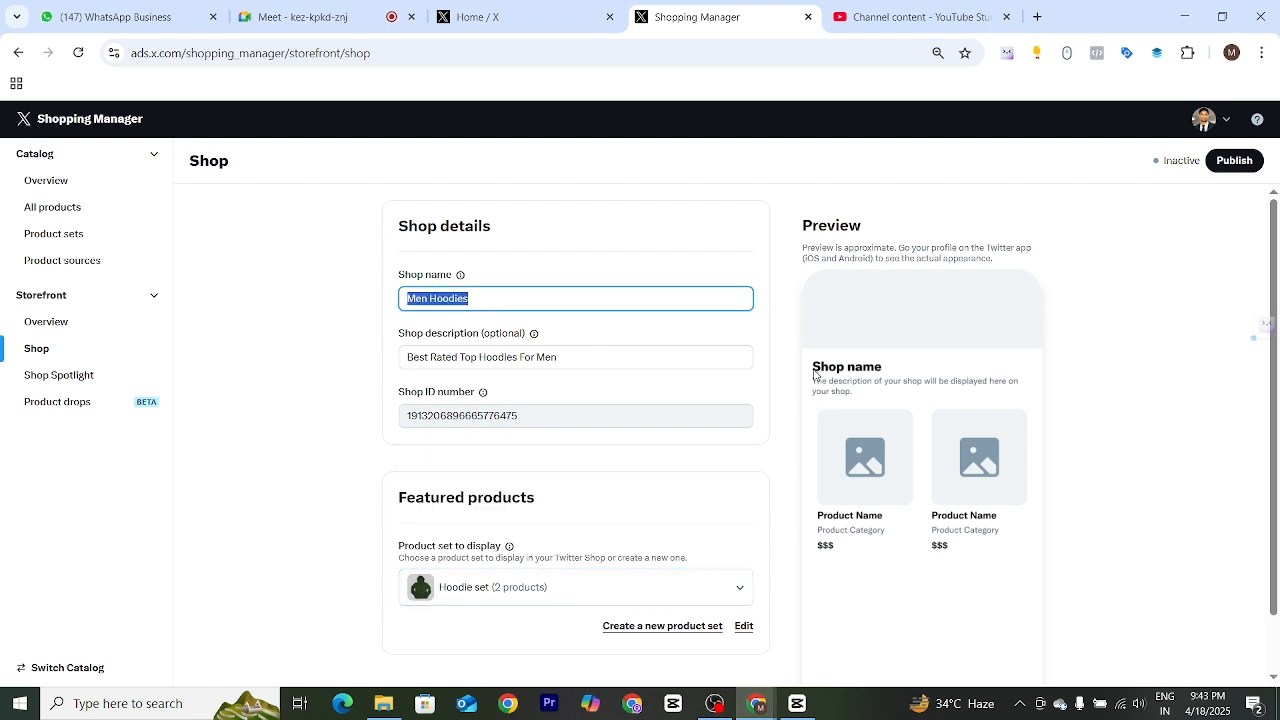
left_click_drag(815, 372, 902, 410)
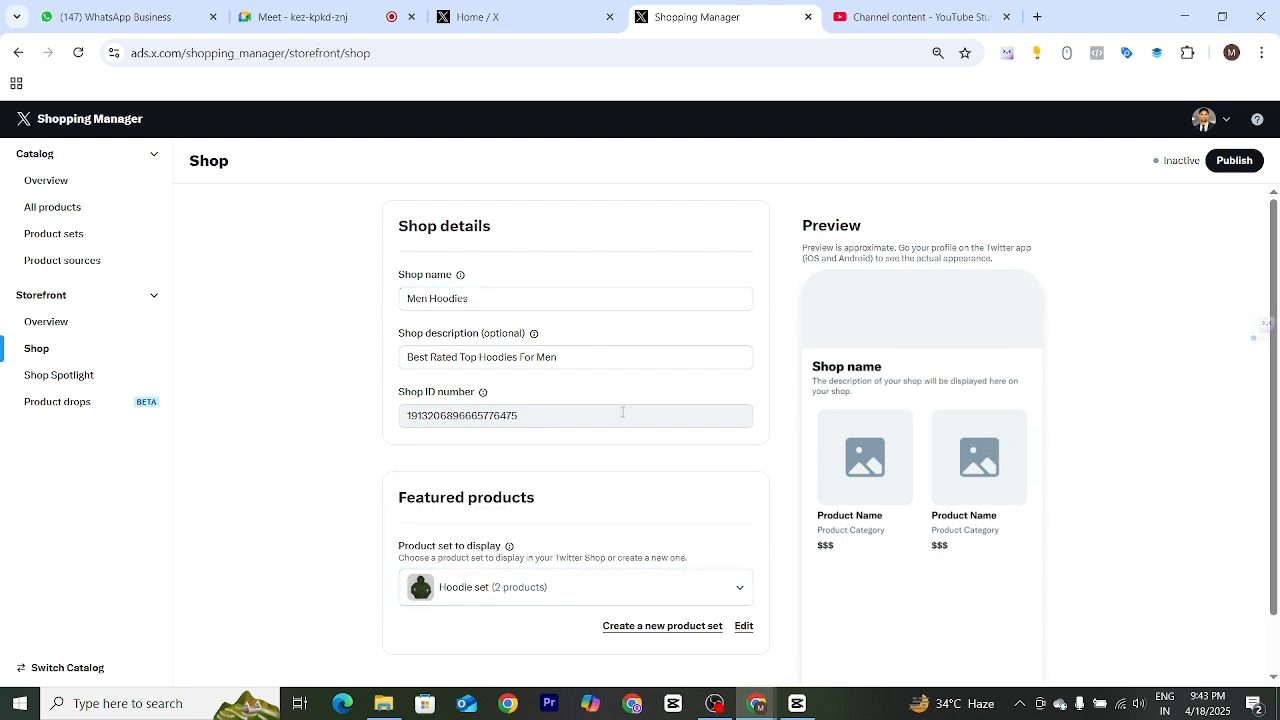
left_click_drag(405, 357, 584, 360)
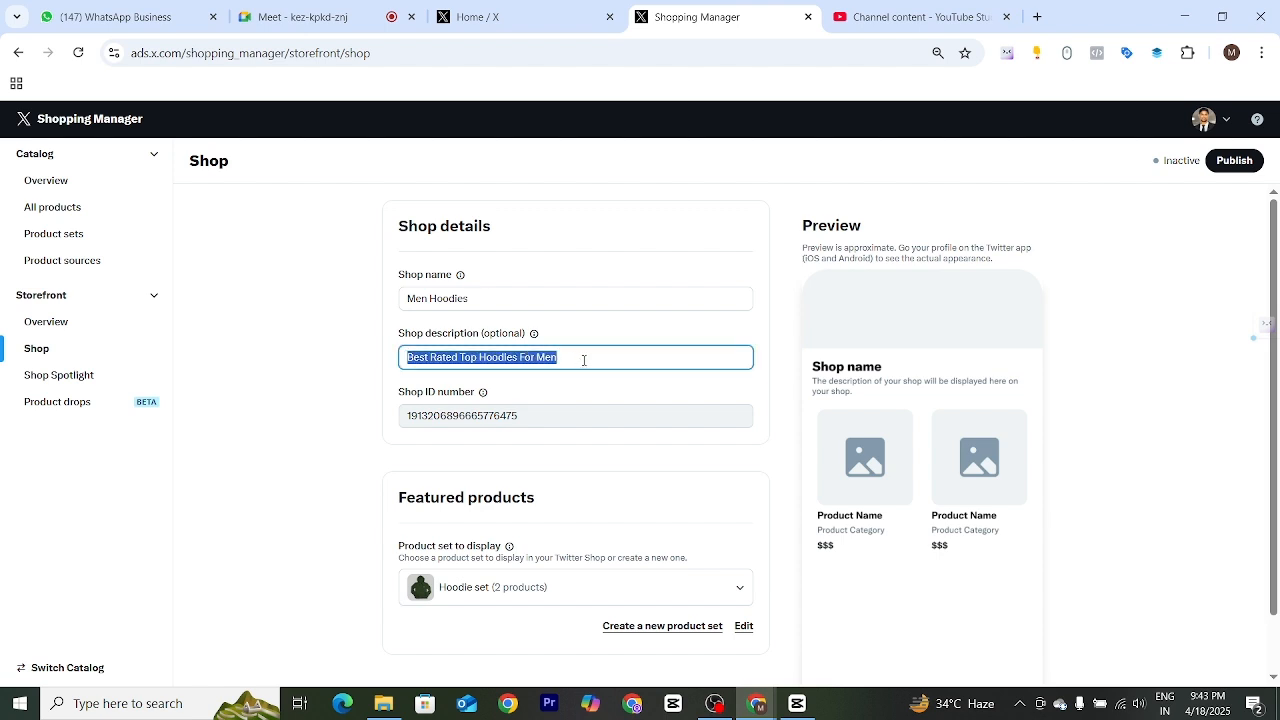
left_click(577, 388)
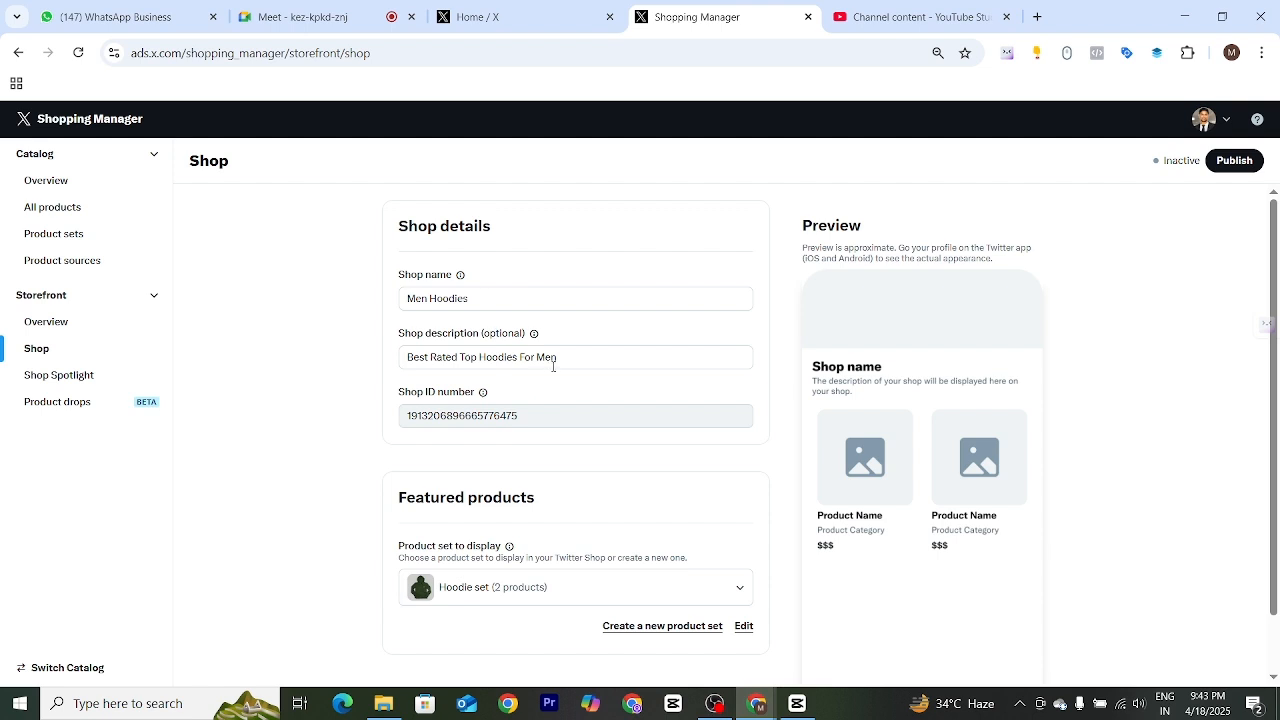
triple_click(564, 365)
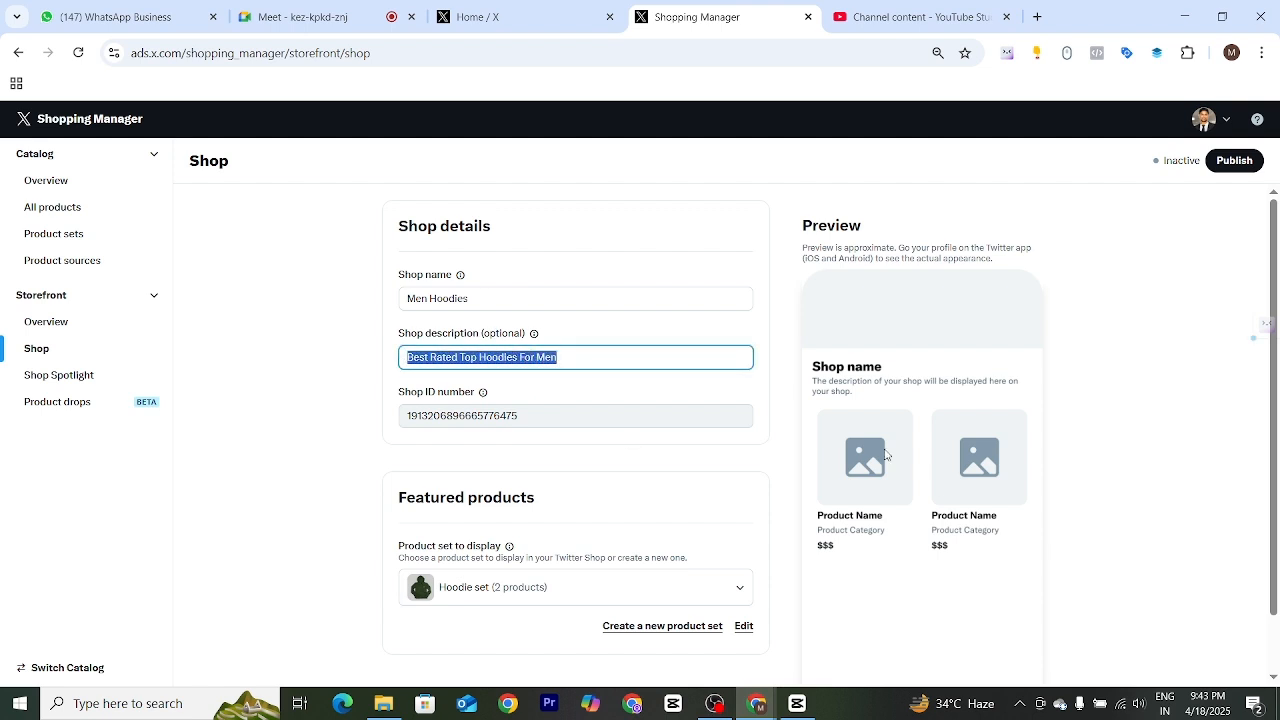
left_click_drag(820, 382, 846, 390)
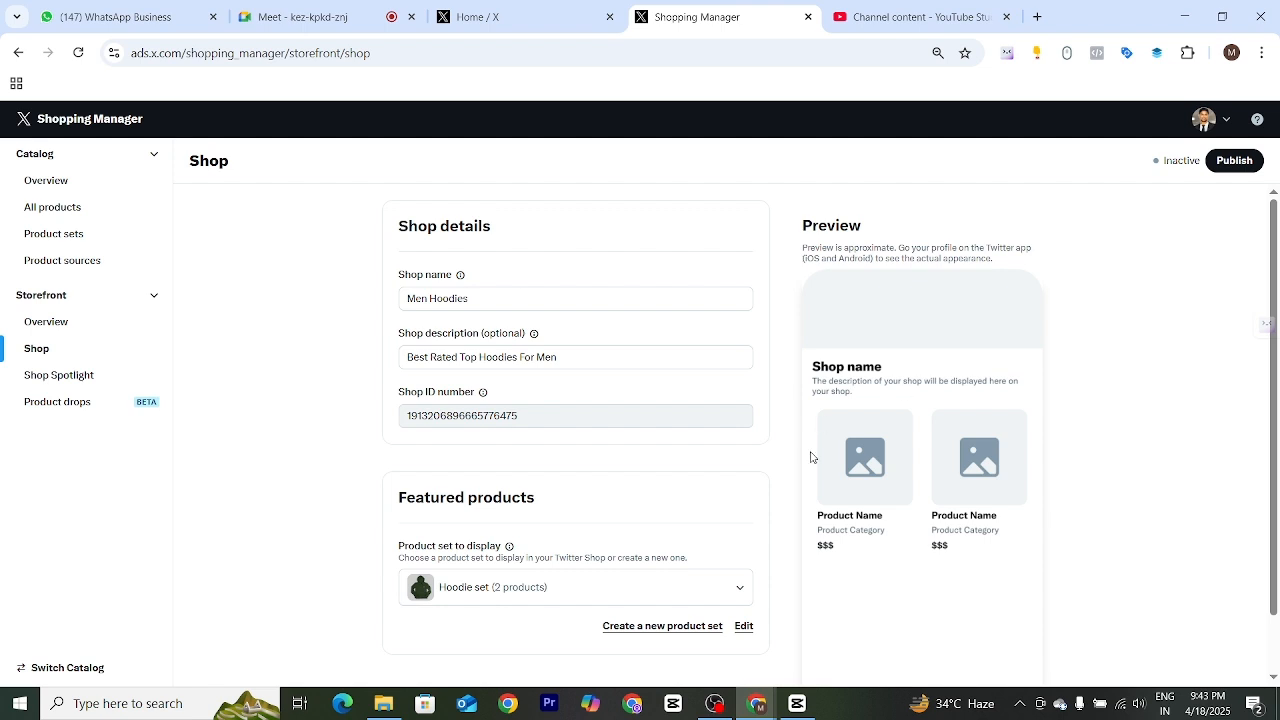
double_click(553, 419)
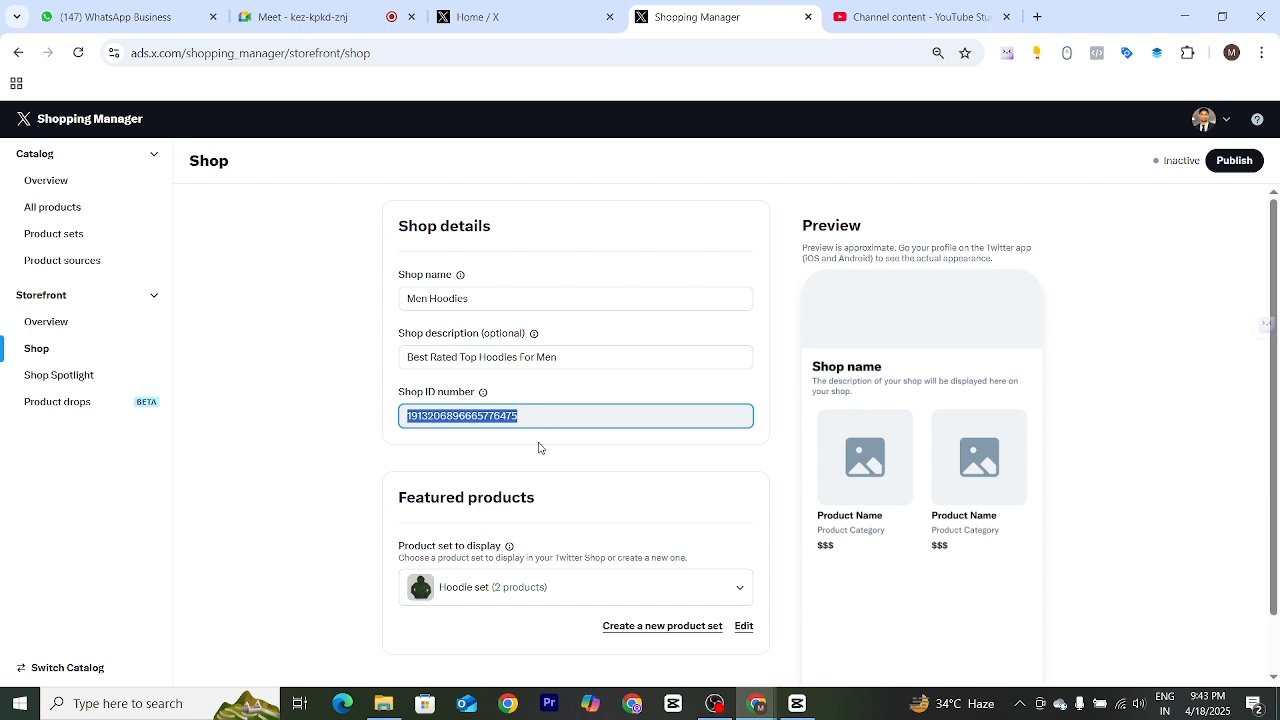
left_click_drag(410, 300, 484, 302)
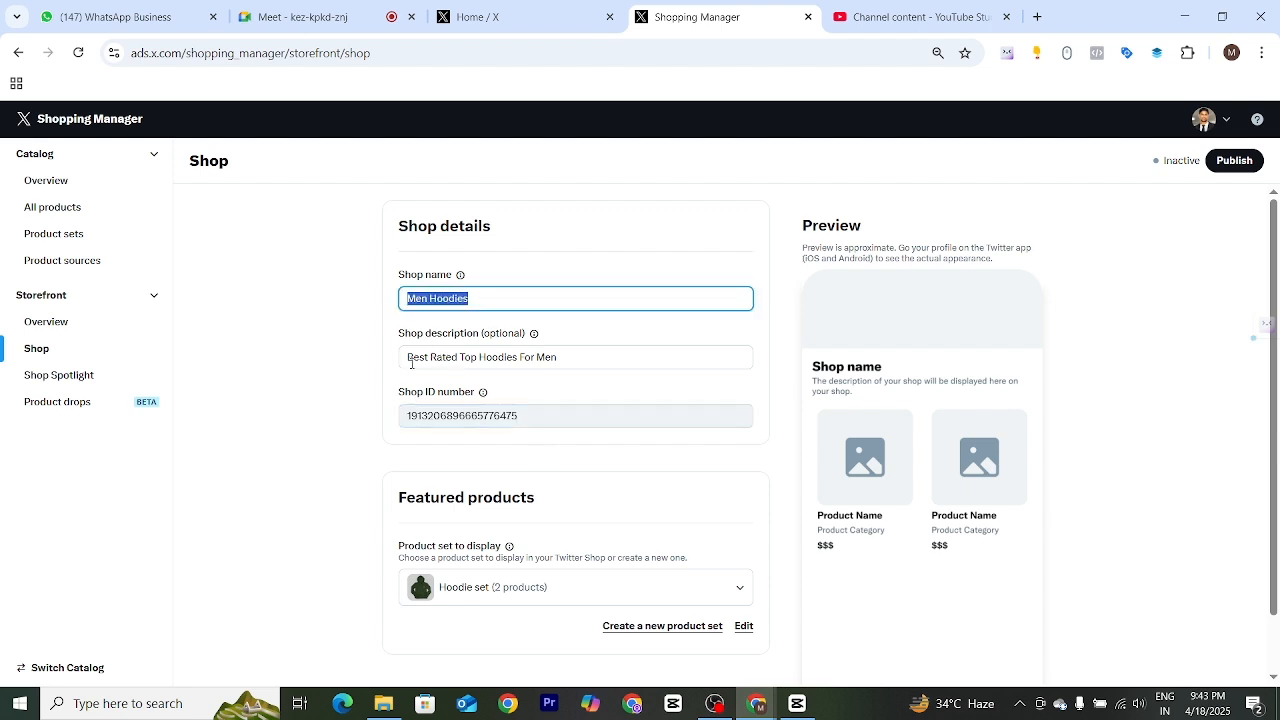
left_click_drag(411, 360, 591, 457)
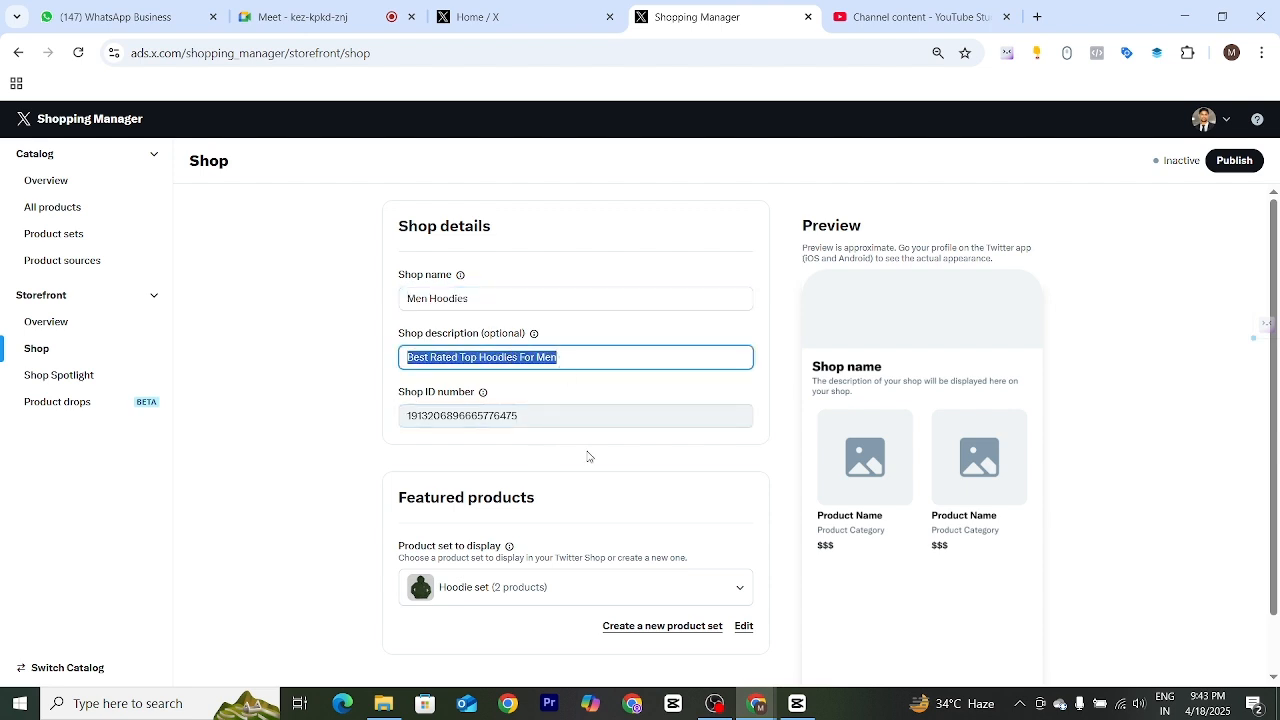
Choose "Hoodie set" as the product set to display in the shop and check the preview area.
left_click(568, 596)
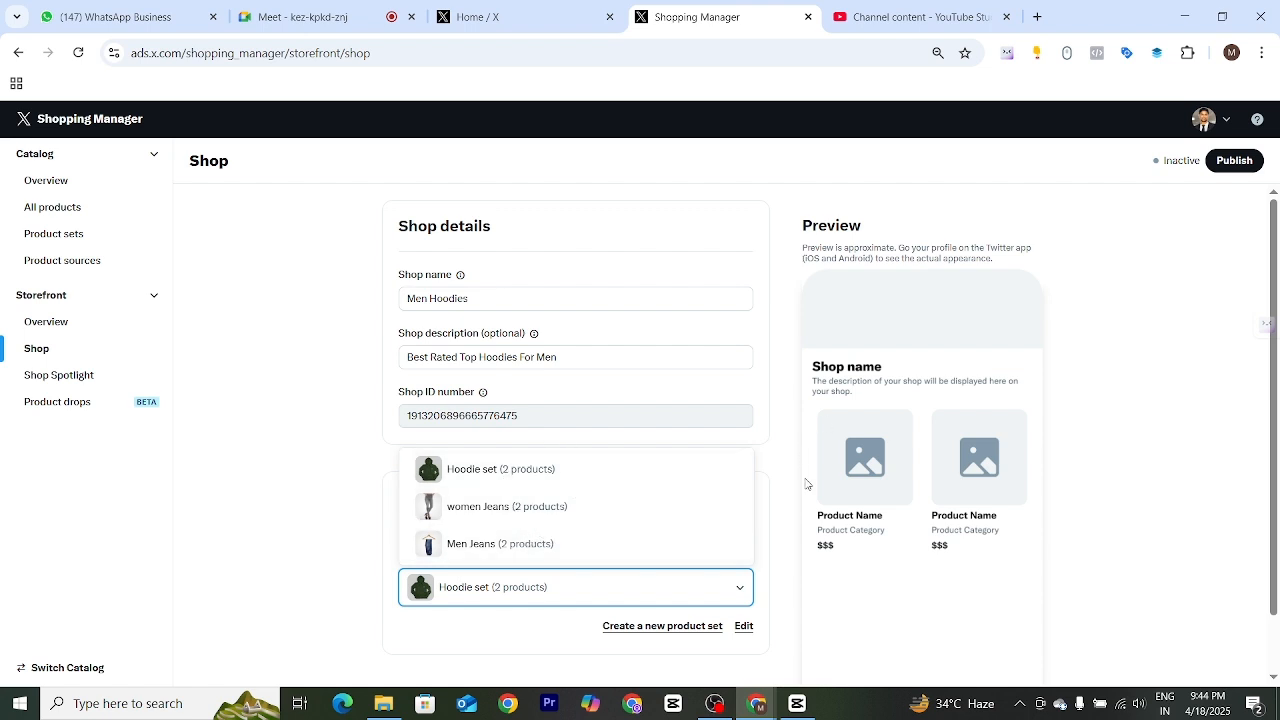
left_click(472, 476)
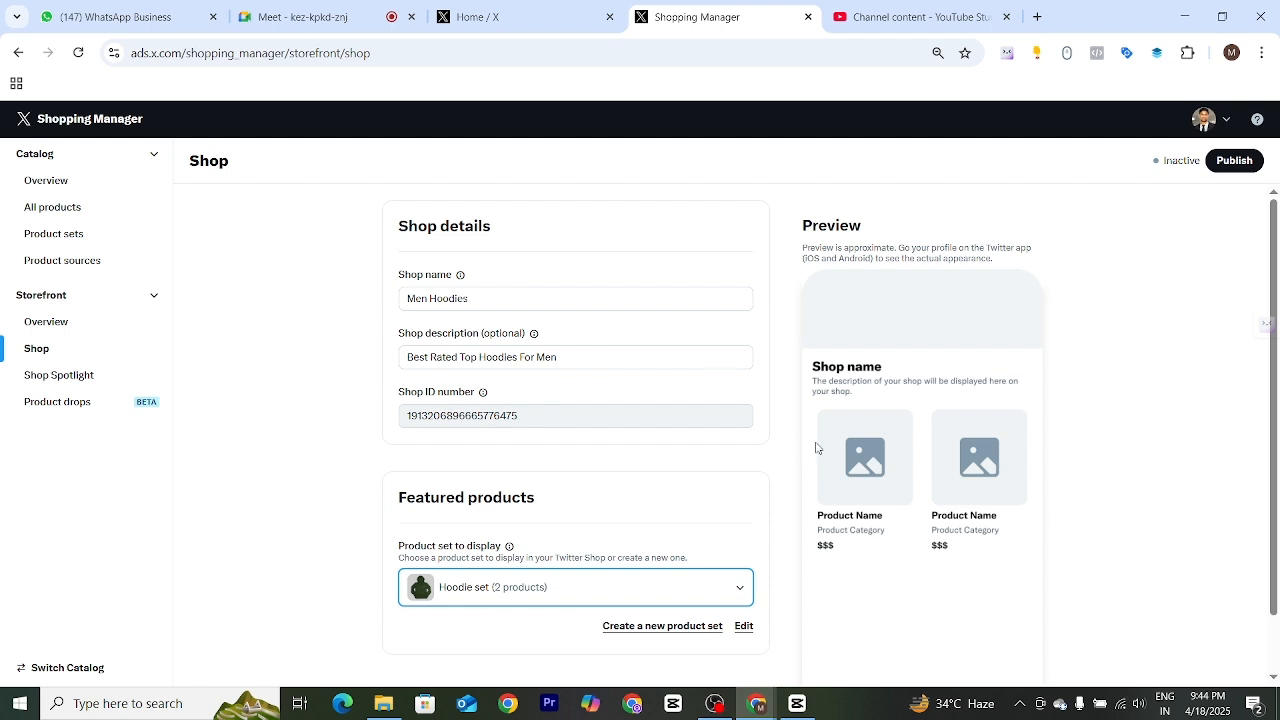
double_click(979, 322)
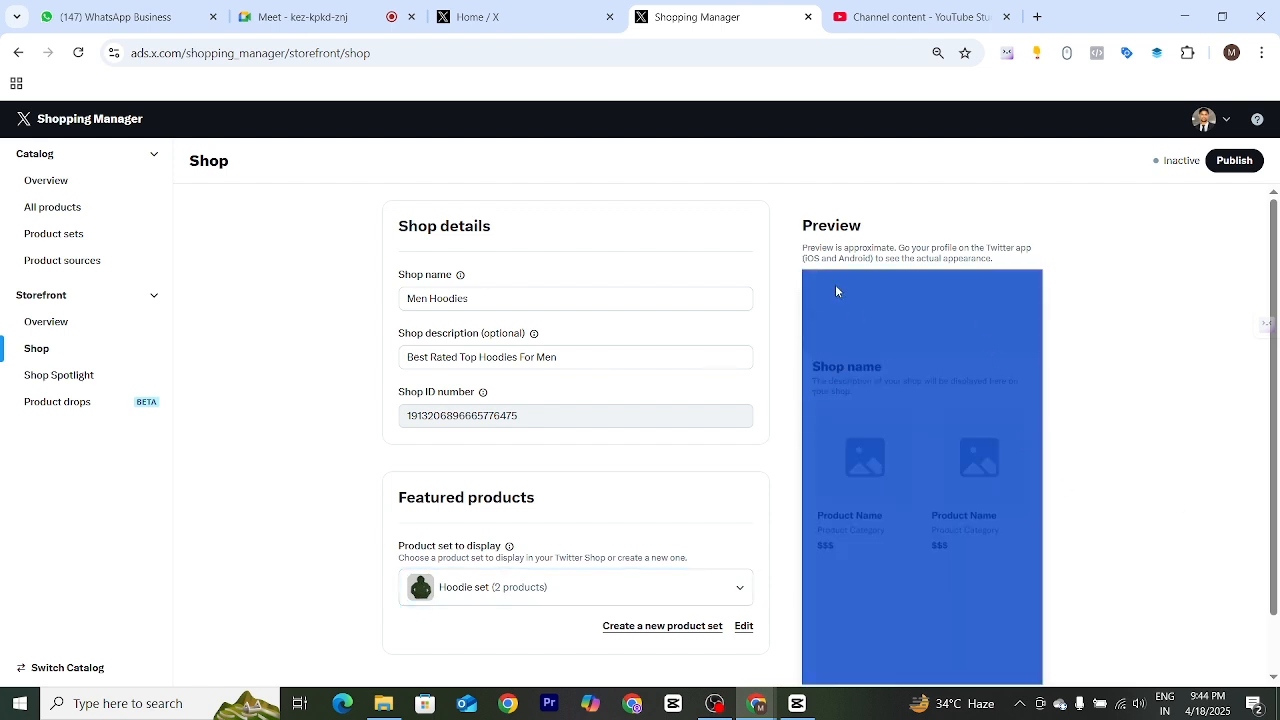
left_click(1139, 455)
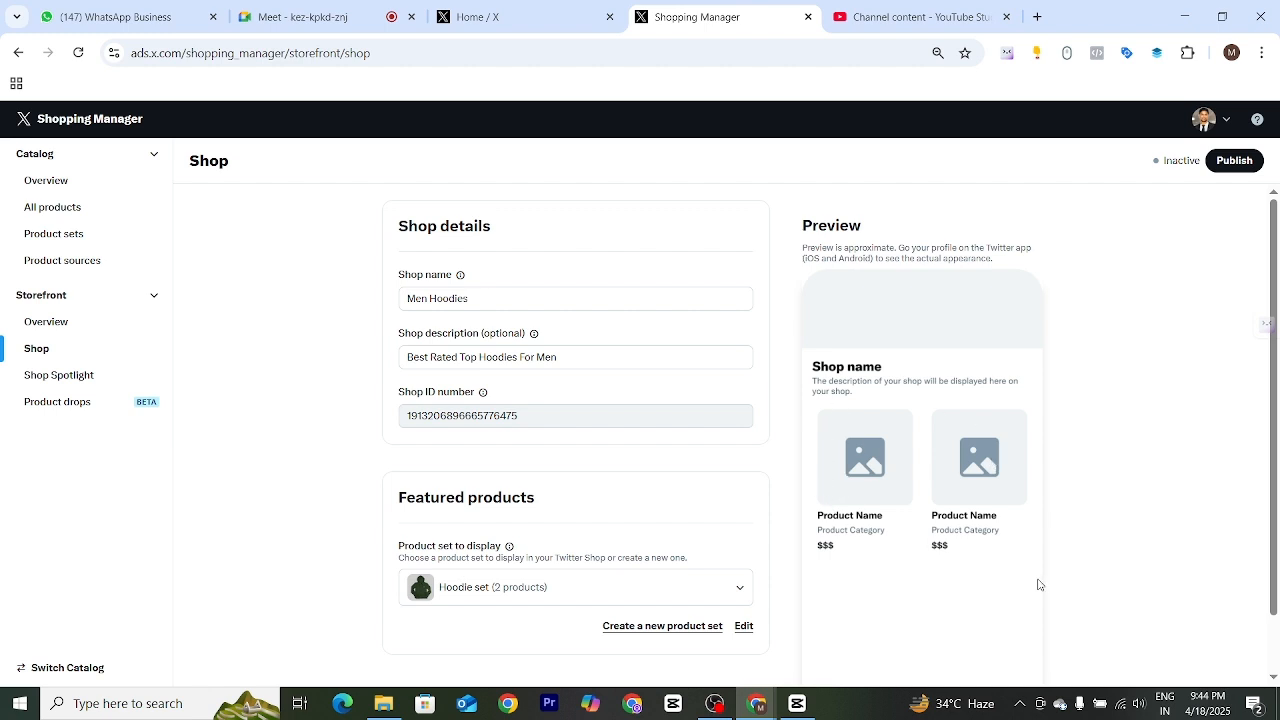
Switch to X, open the account's own profile page and look over its header, bio and posts area.
left_click(535, 12)
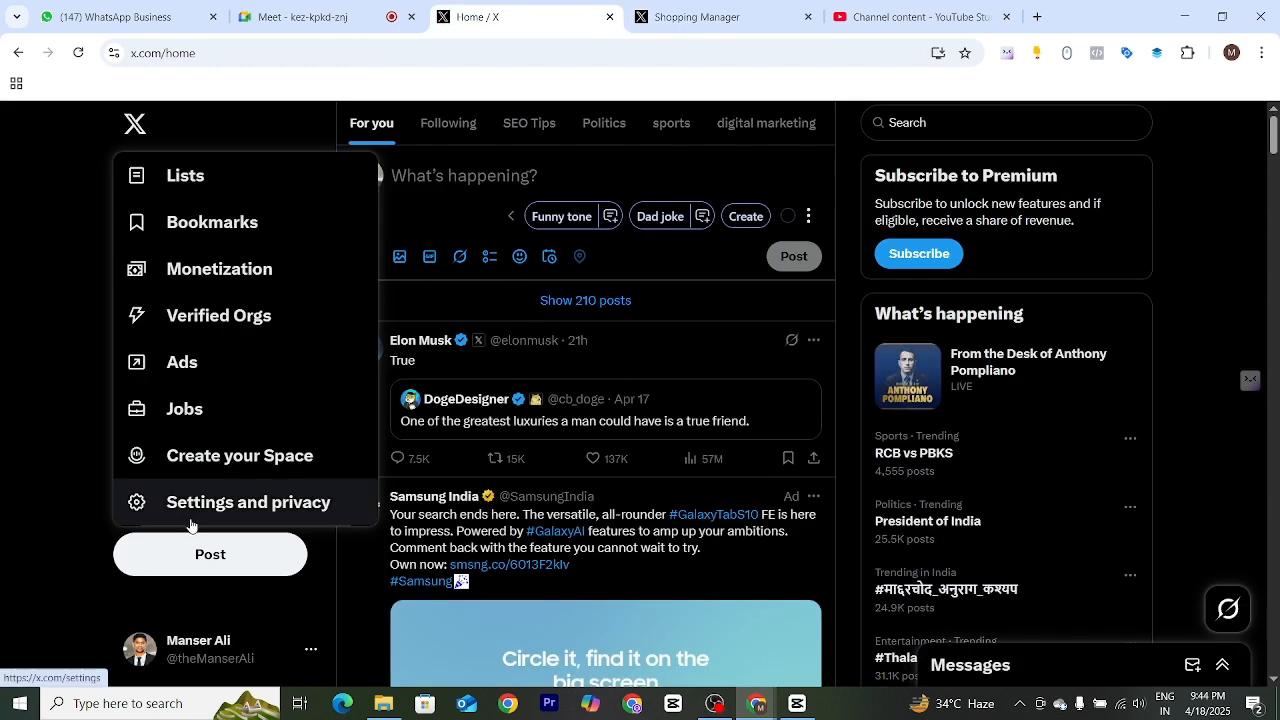
scroll(241, 600, "down", 2)
scroll(214, 429, "down", 2)
scroll(226, 480, "up", 1)
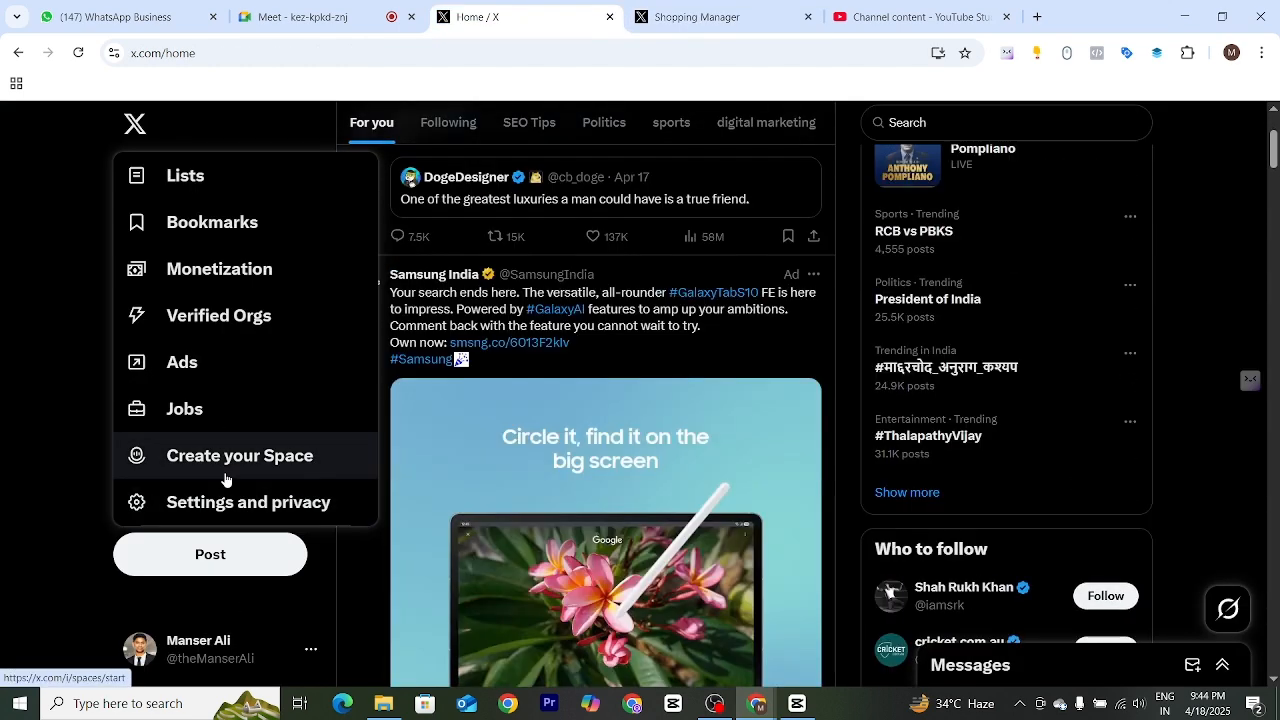
scroll(274, 447, "up", 1)
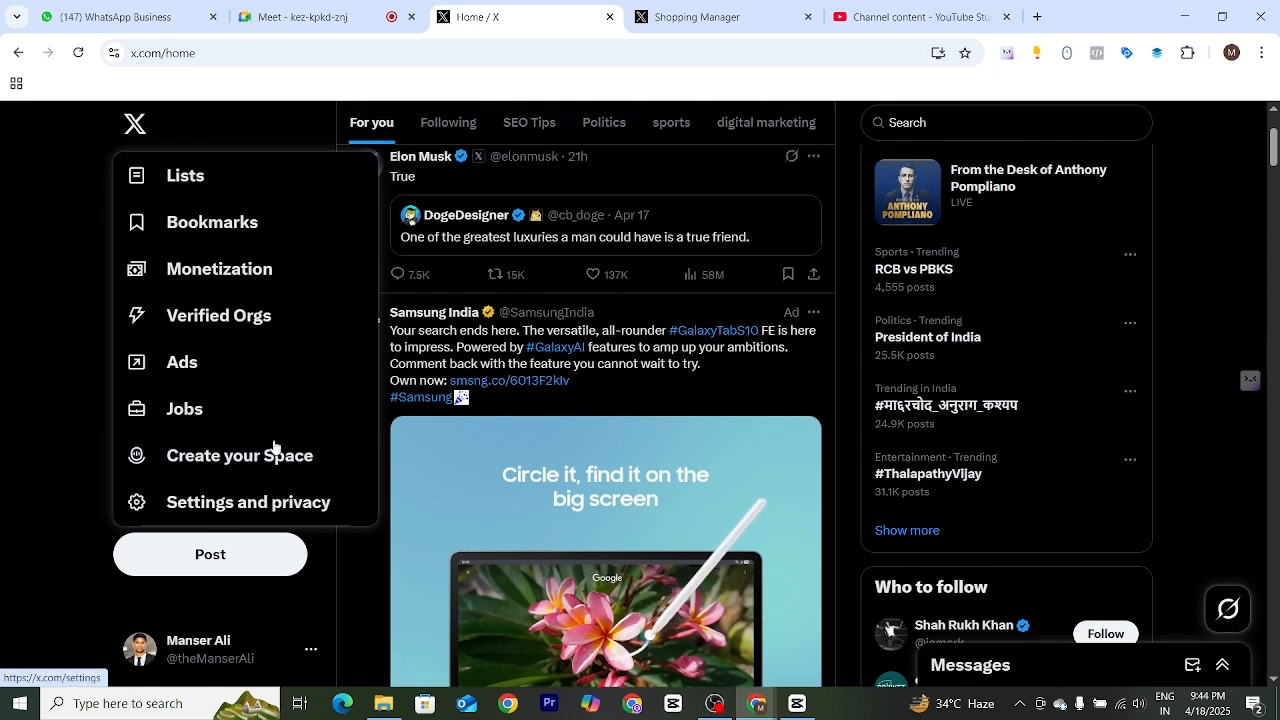
scroll(230, 455, "up", 2)
left_click(190, 465)
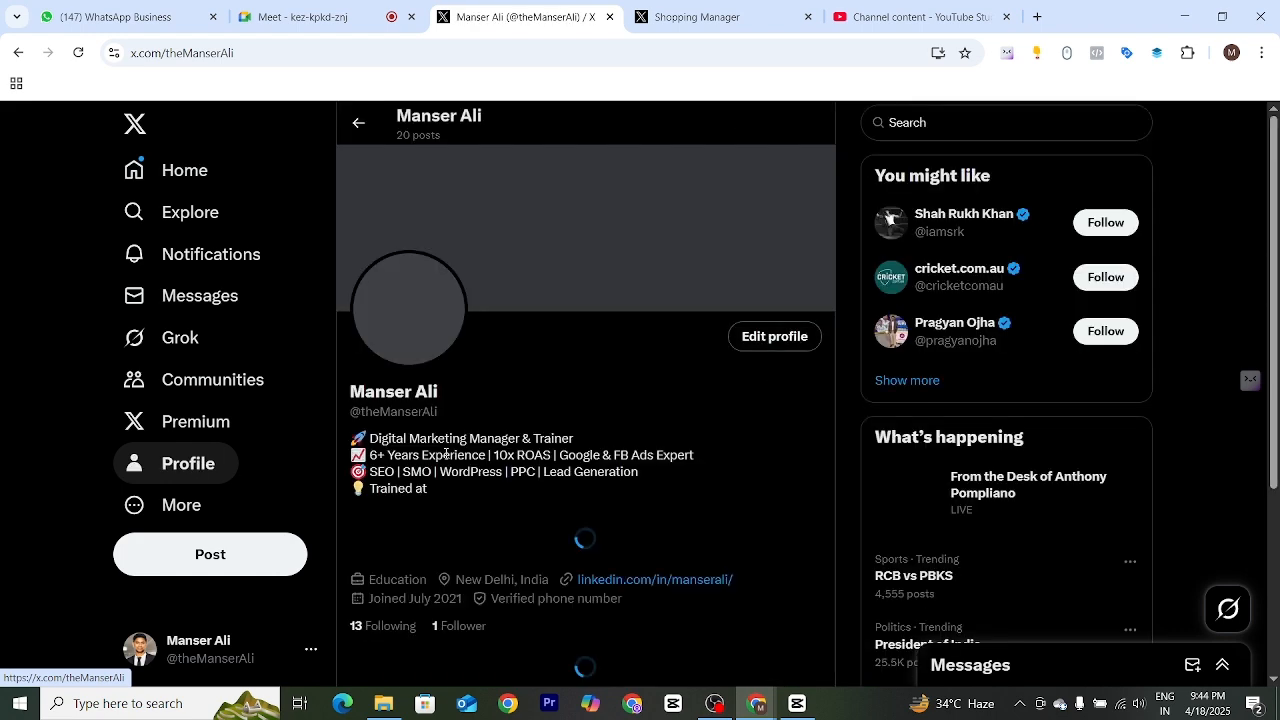
scroll(446, 454, "down", 3)
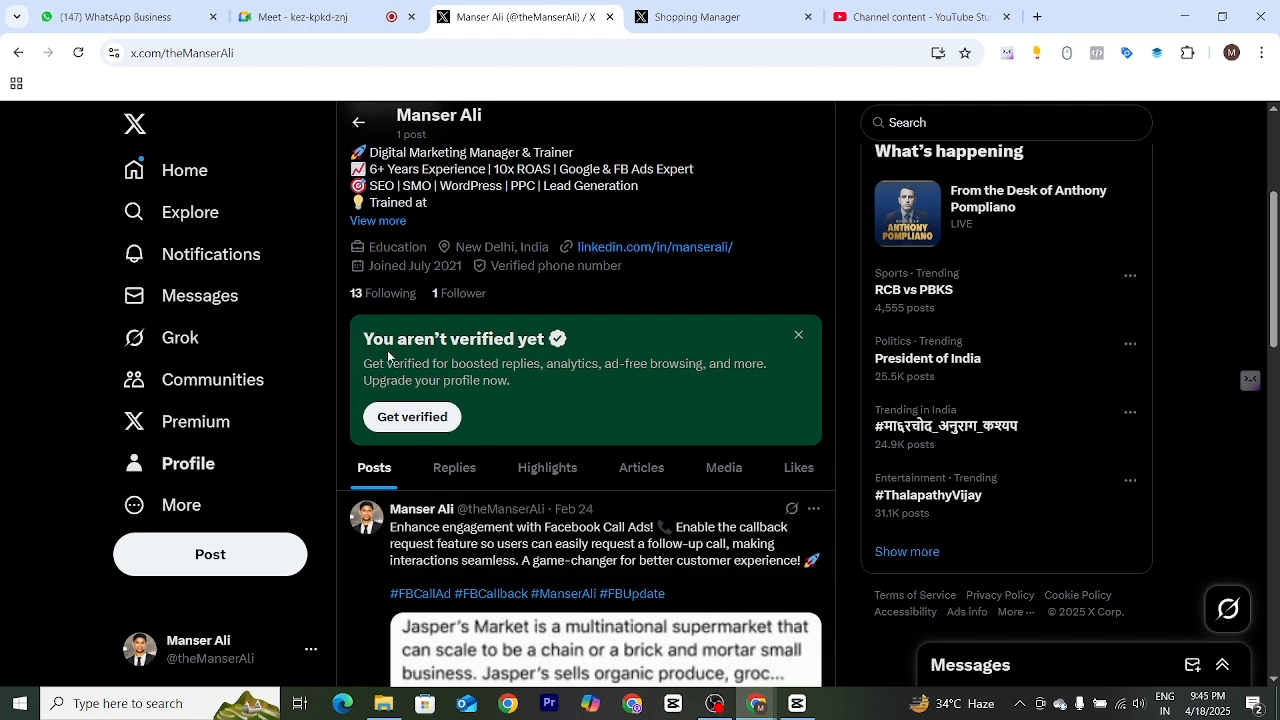
scroll(387, 350, "up", 2)
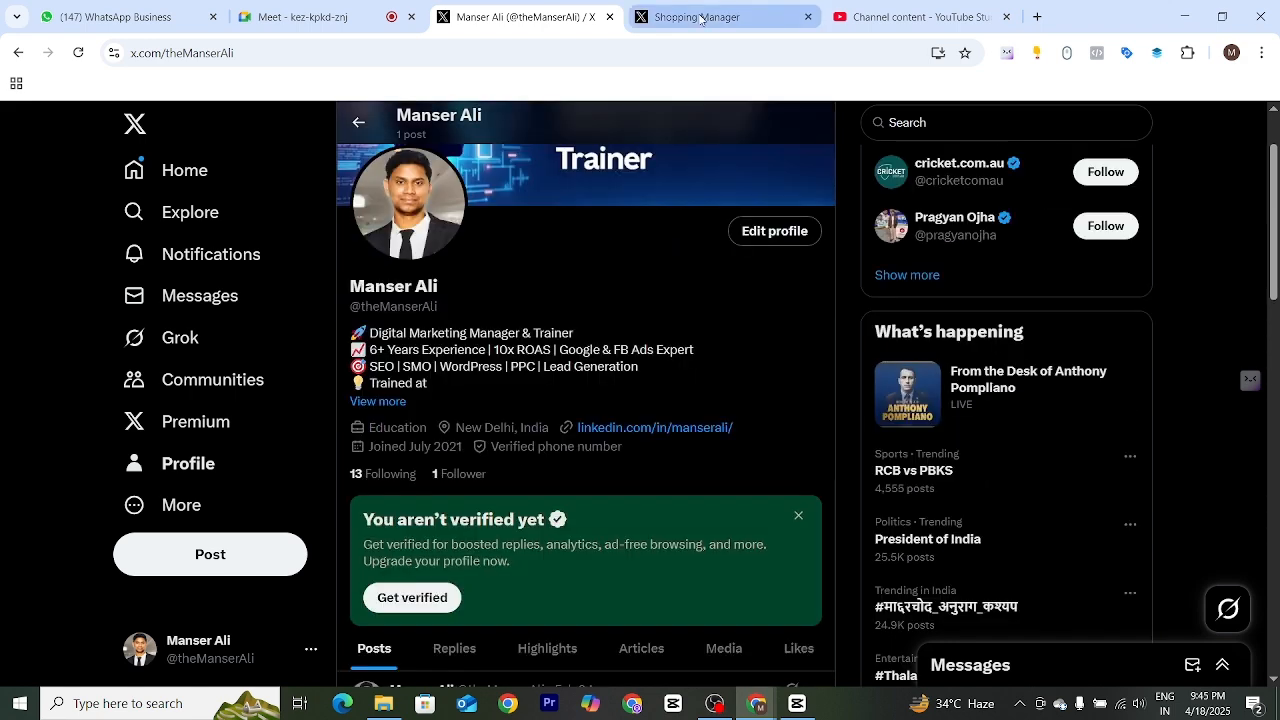
Return to Shopping Manager, publish the "Men Hoodies" shop and check its status in the storefront overview.
left_click(701, 18)
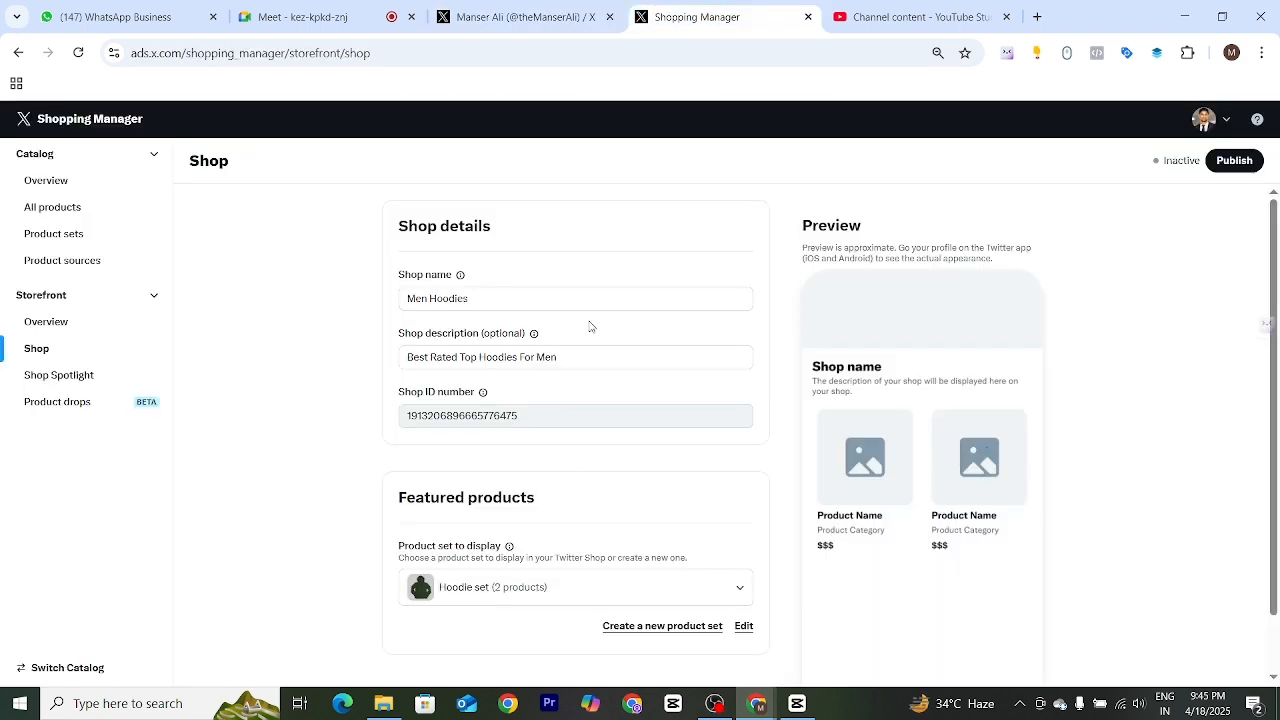
left_click(1239, 164)
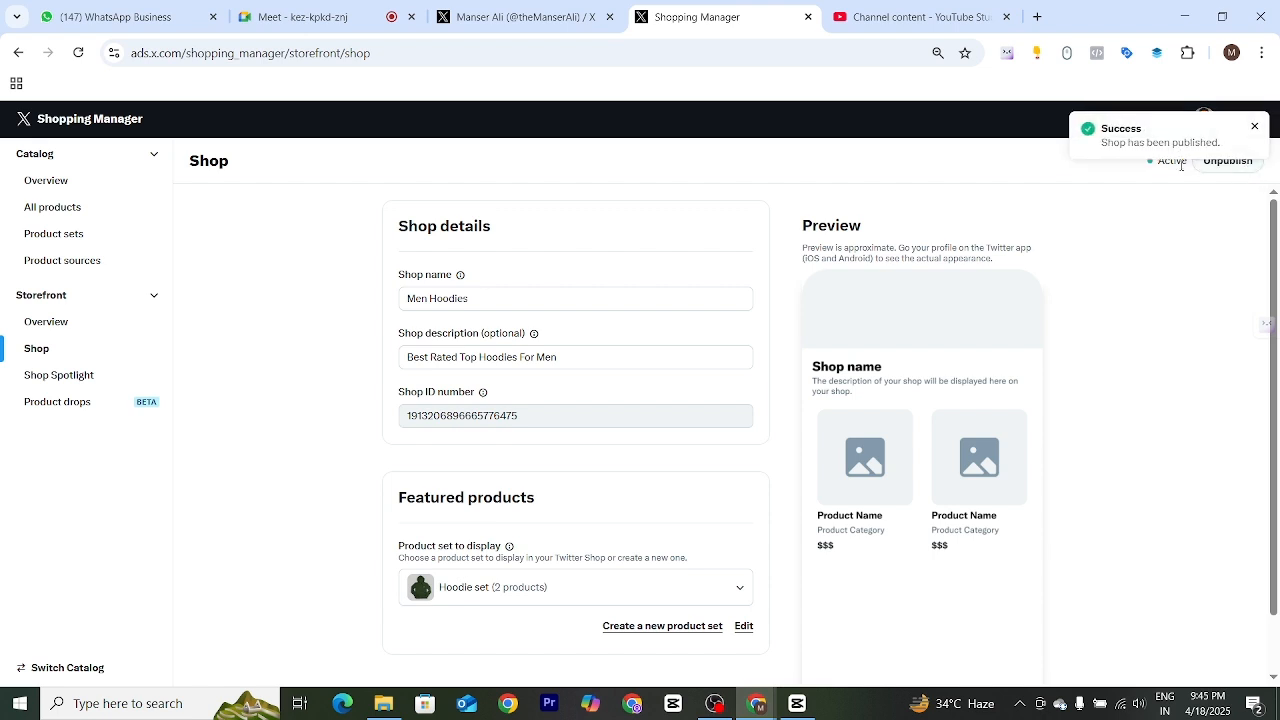
left_click(1258, 127)
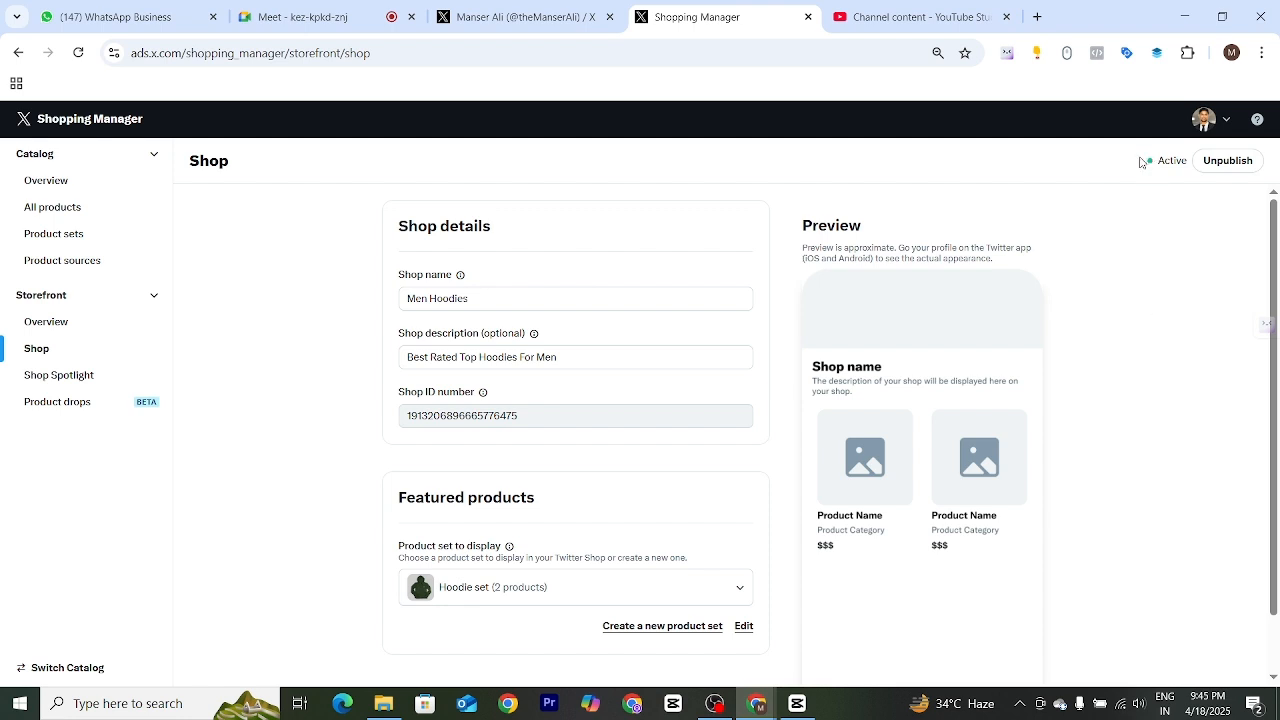
left_click_drag(1157, 161, 1186, 161)
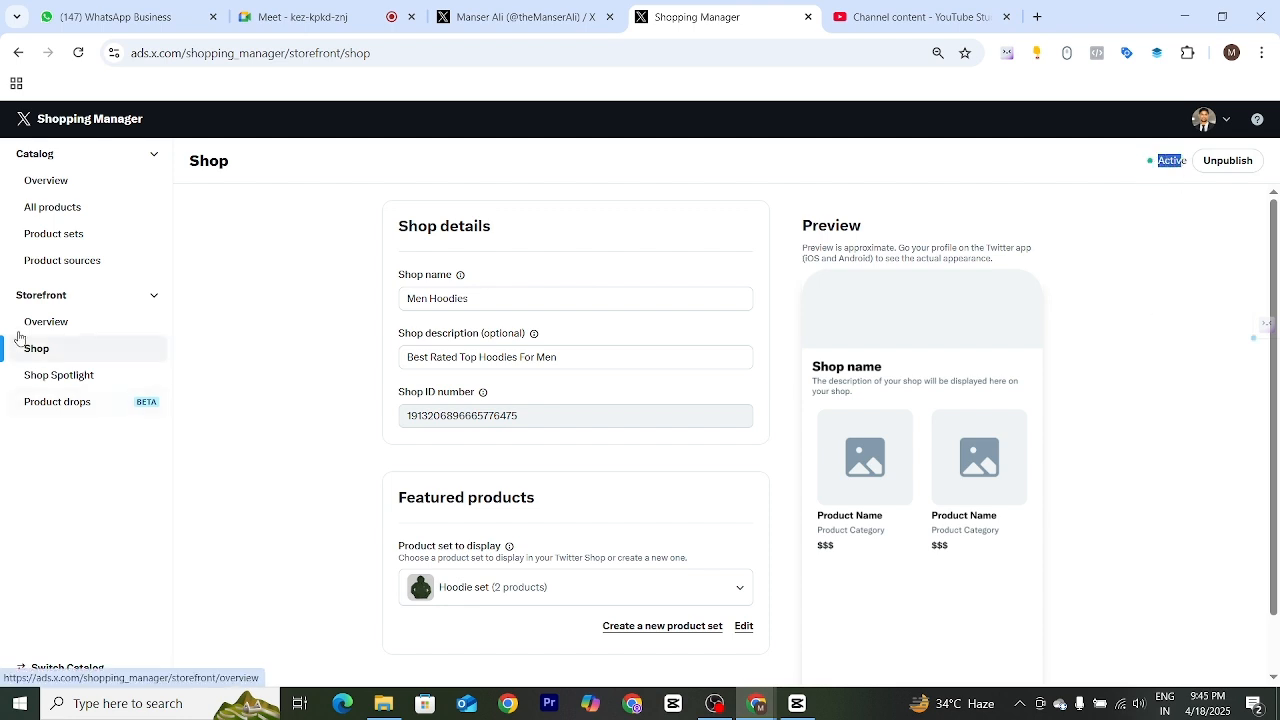
left_click(46, 321)
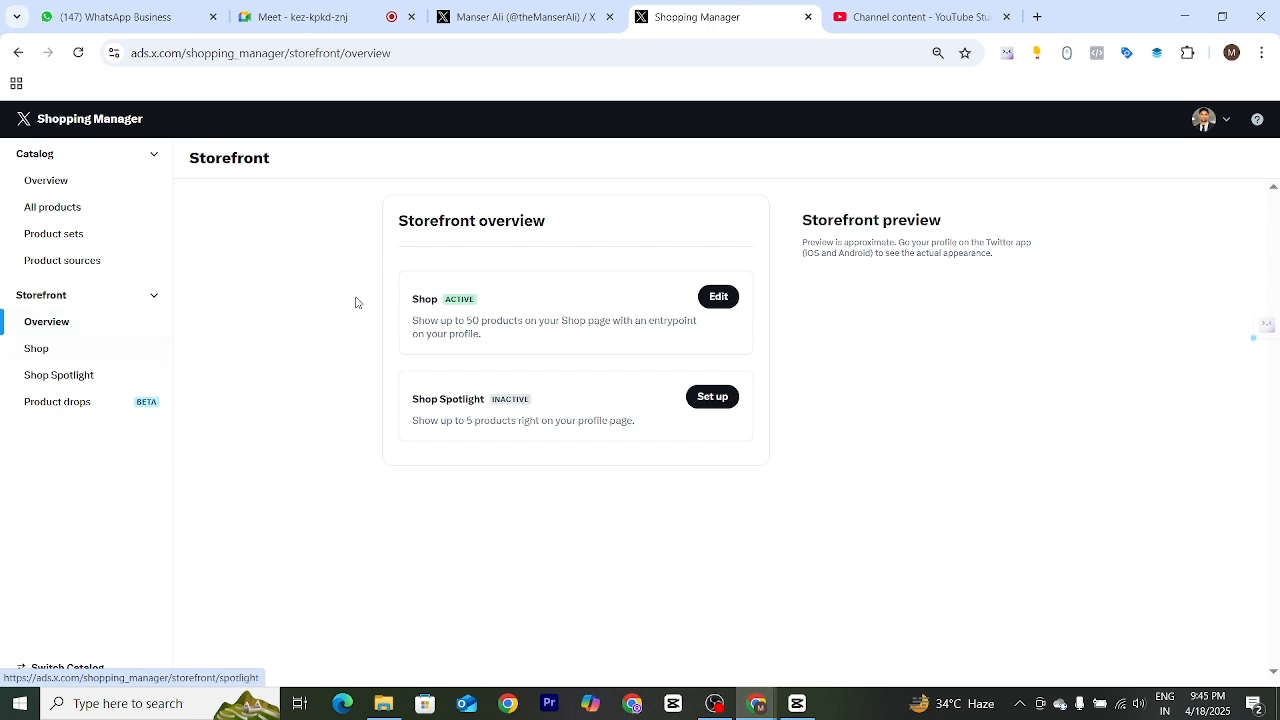
left_click_drag(410, 299, 482, 299)
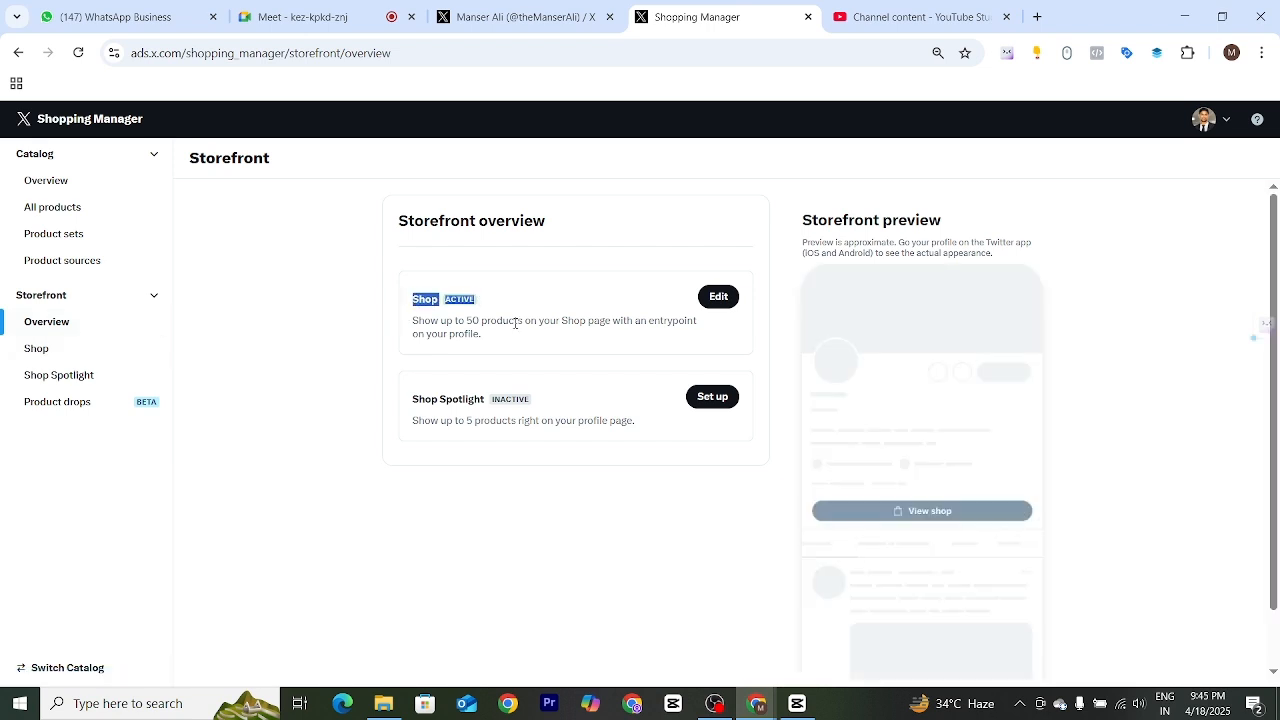
left_click(768, 331)
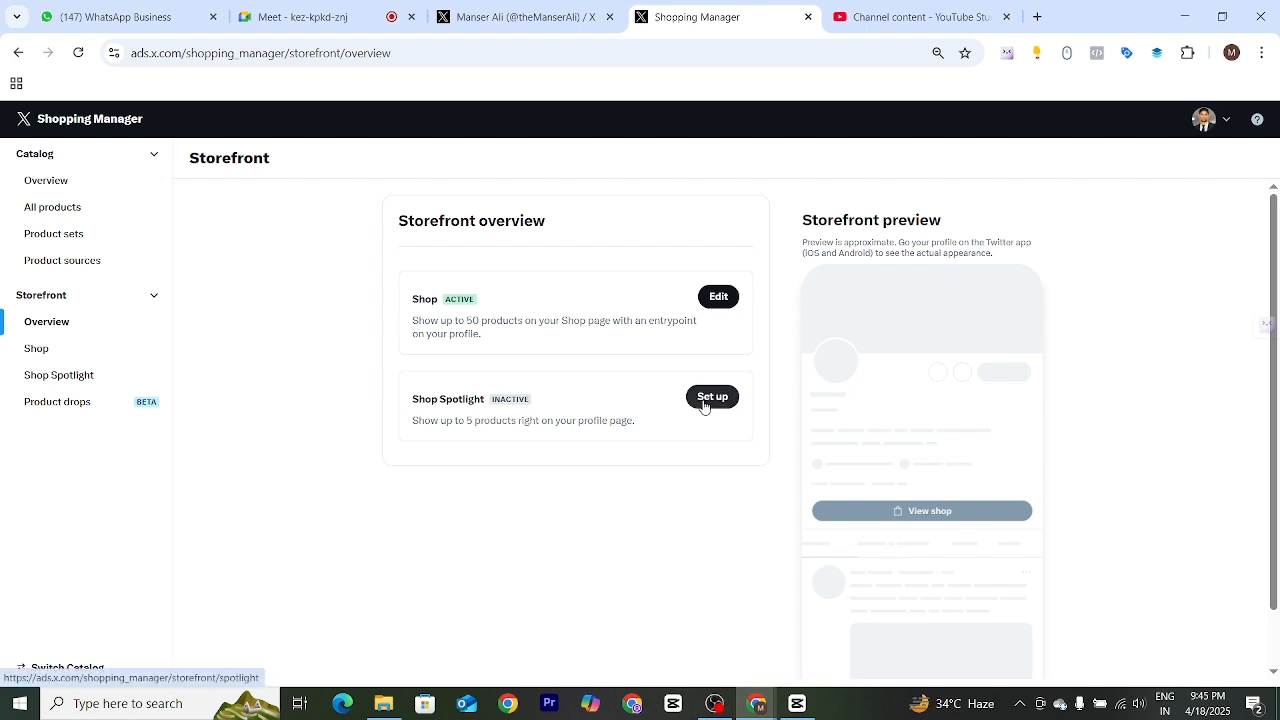
Set the Shop Spotlight's featured product set to "women Jeans" and publish the spotlight.
left_click(58, 380)
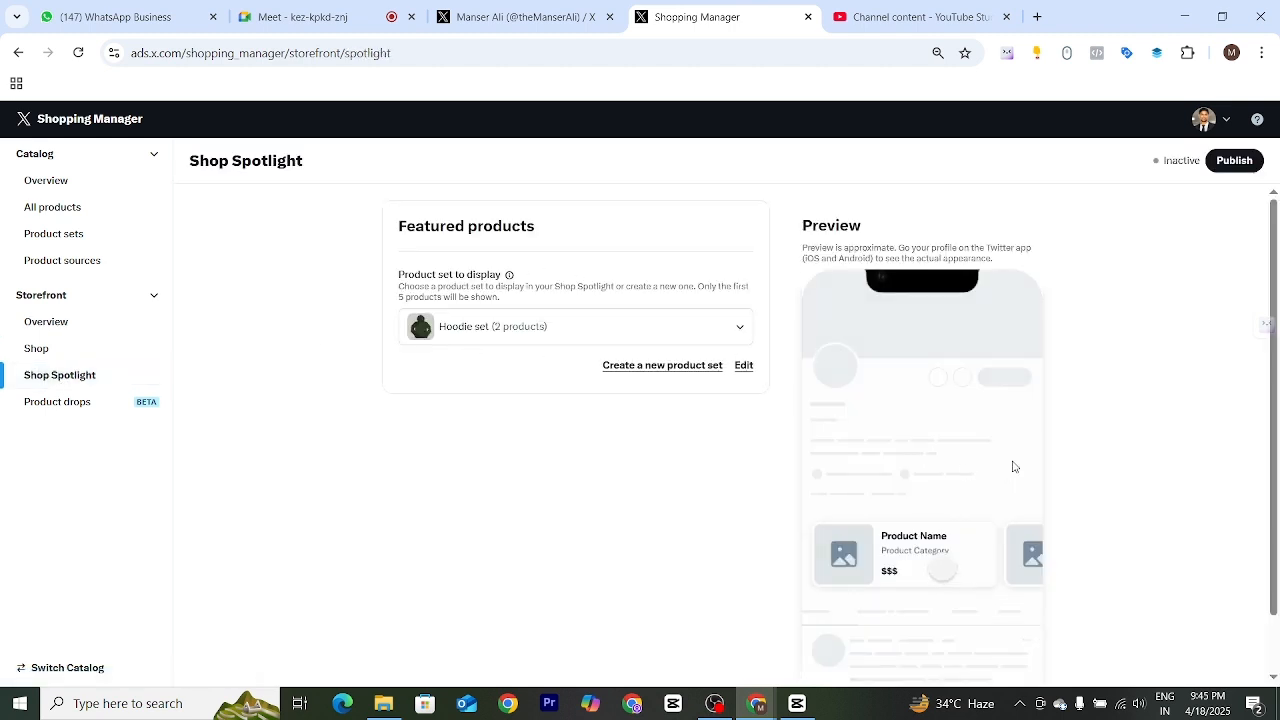
scroll(956, 532, "down", 1)
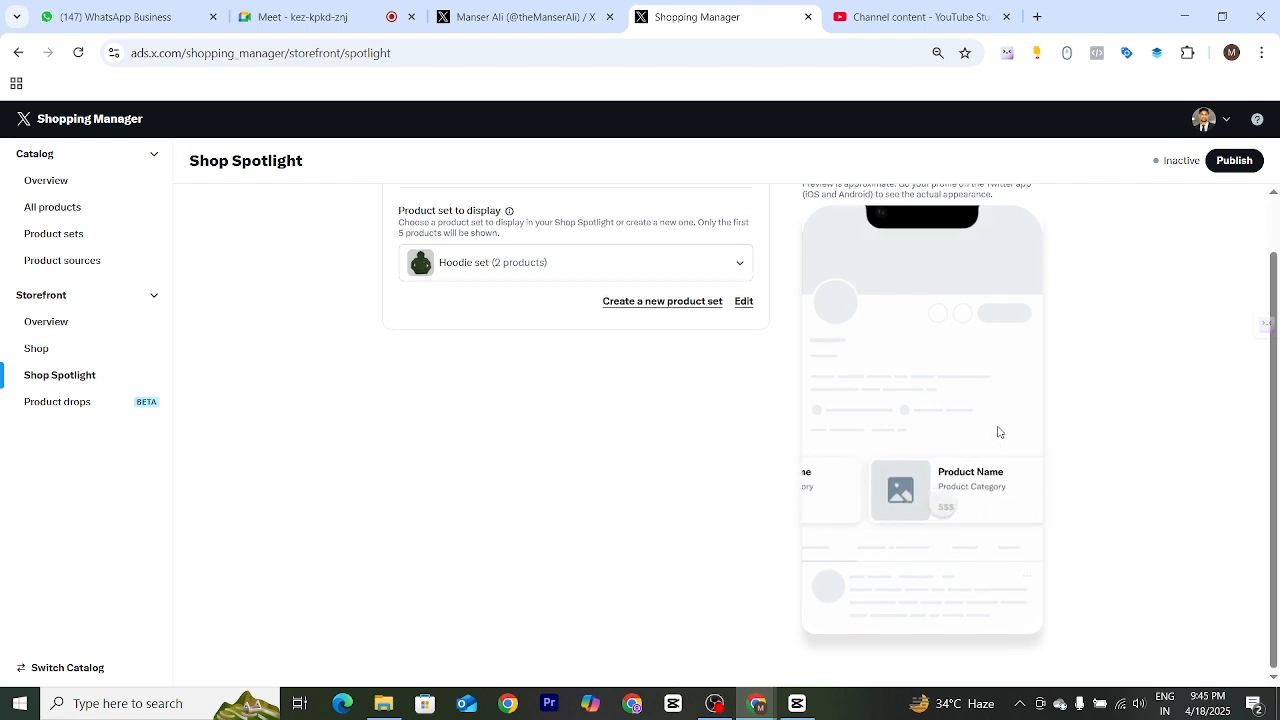
scroll(900, 380, "up", 1)
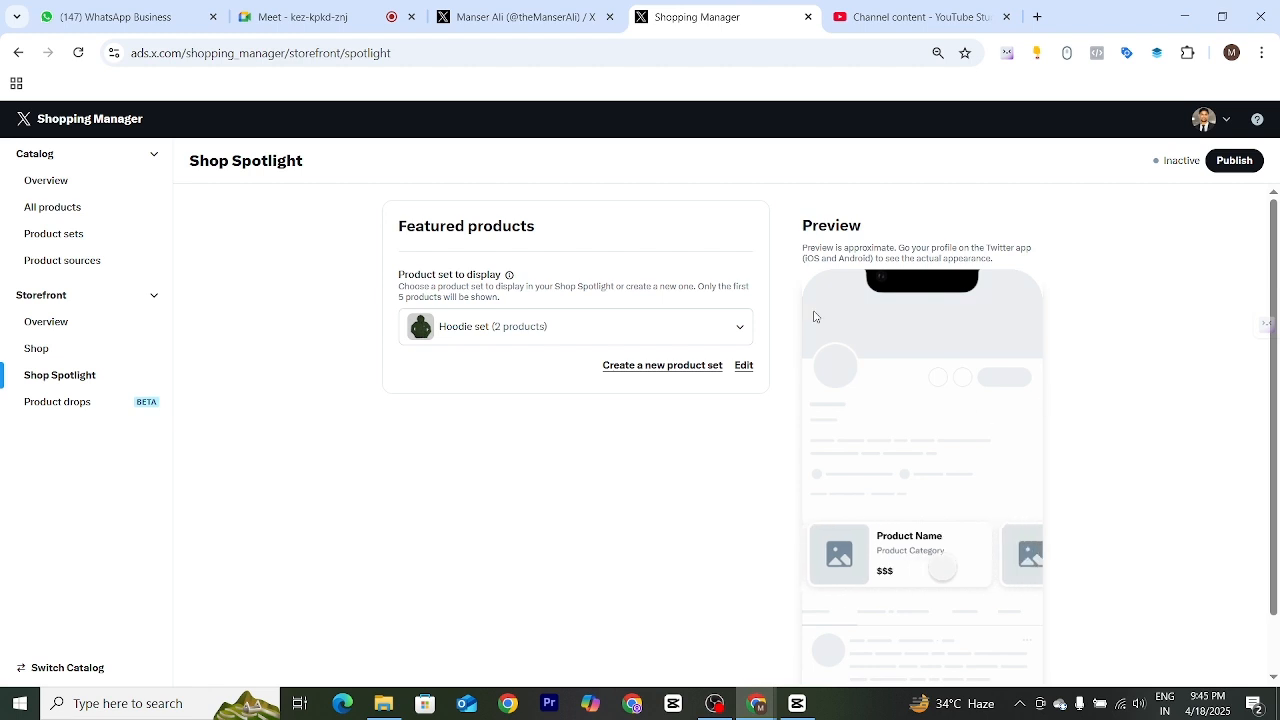
scroll(900, 550, "down", 1)
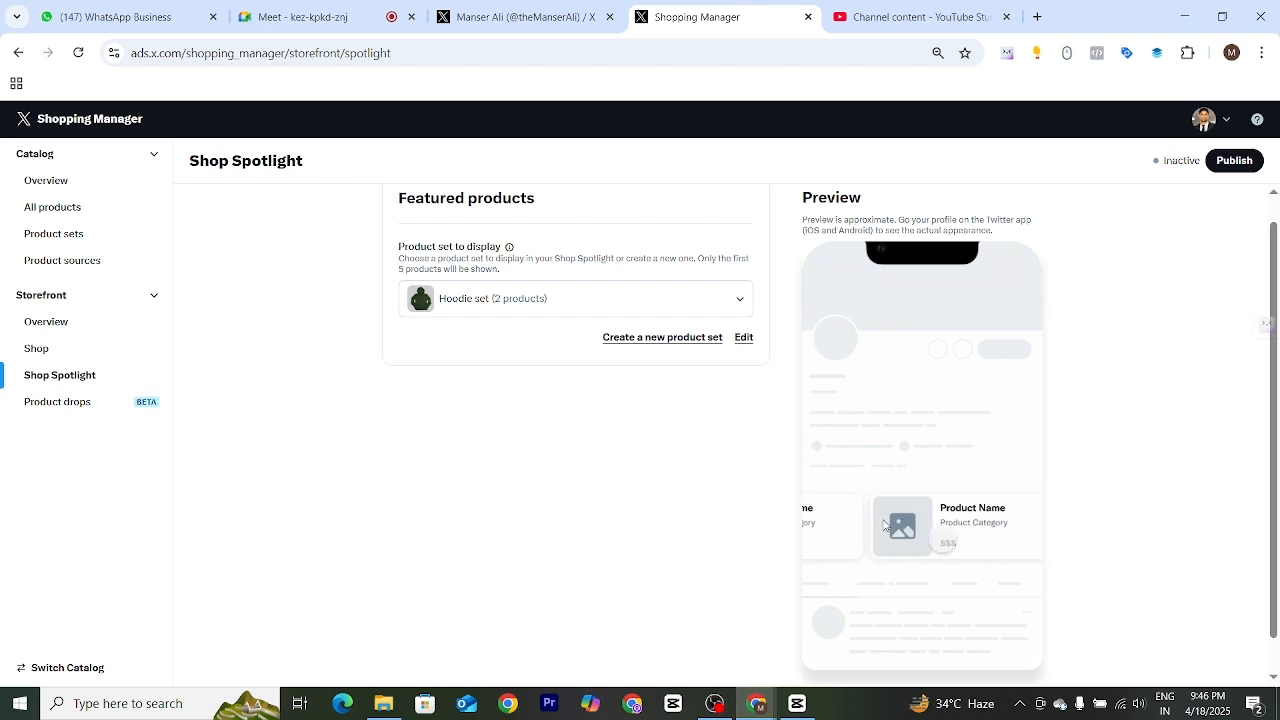
left_click(736, 306)
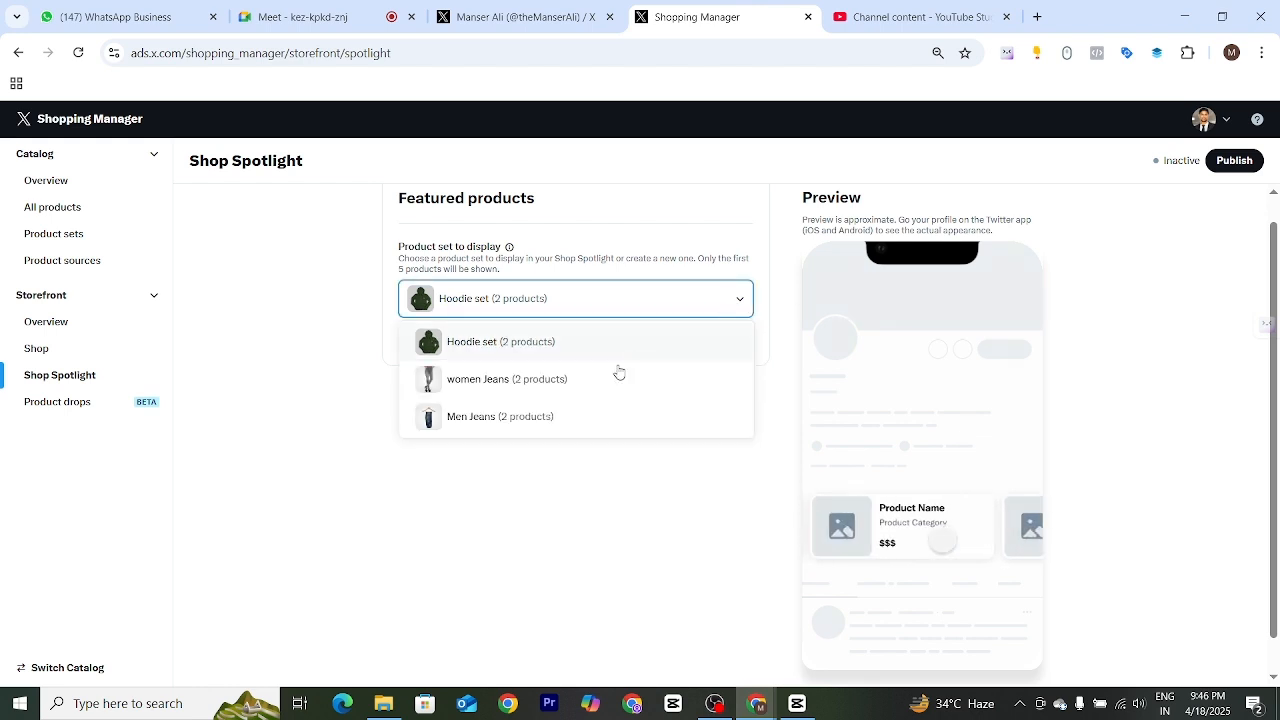
left_click(507, 380)
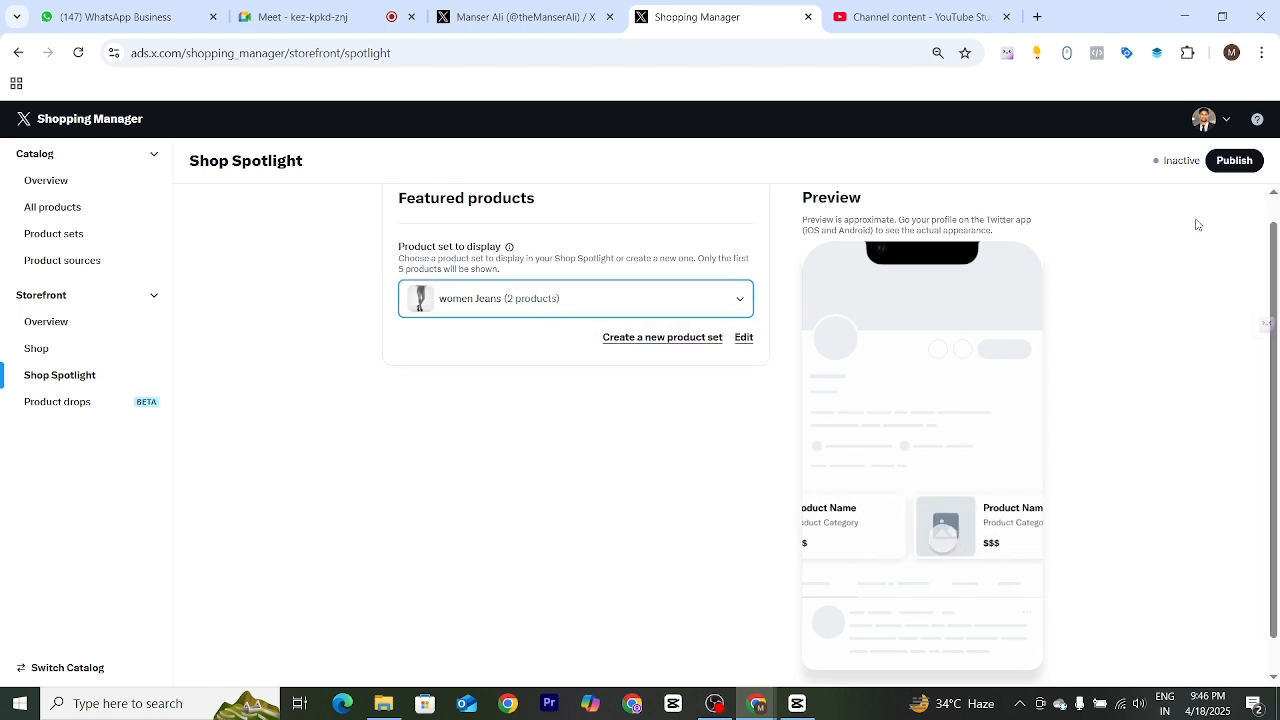
left_click(1234, 161)
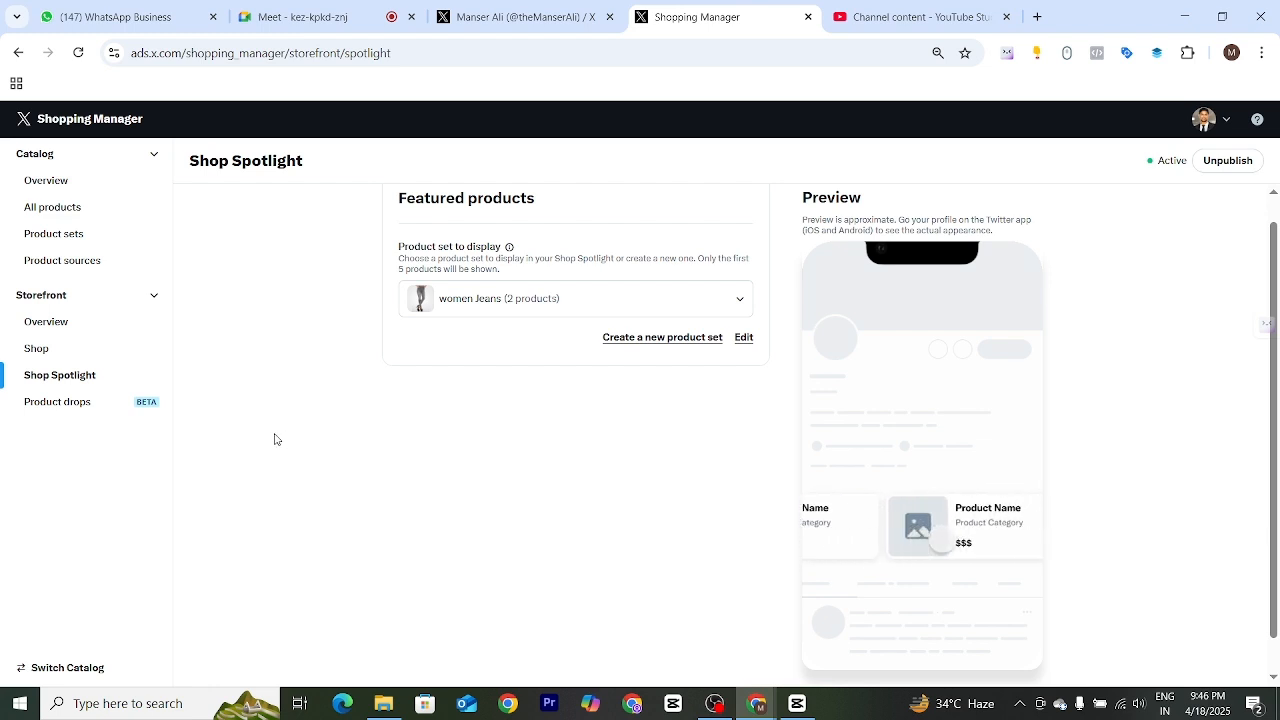
Start a new product drop named "Women Jeans" and view its start date options.
left_click(54, 412)
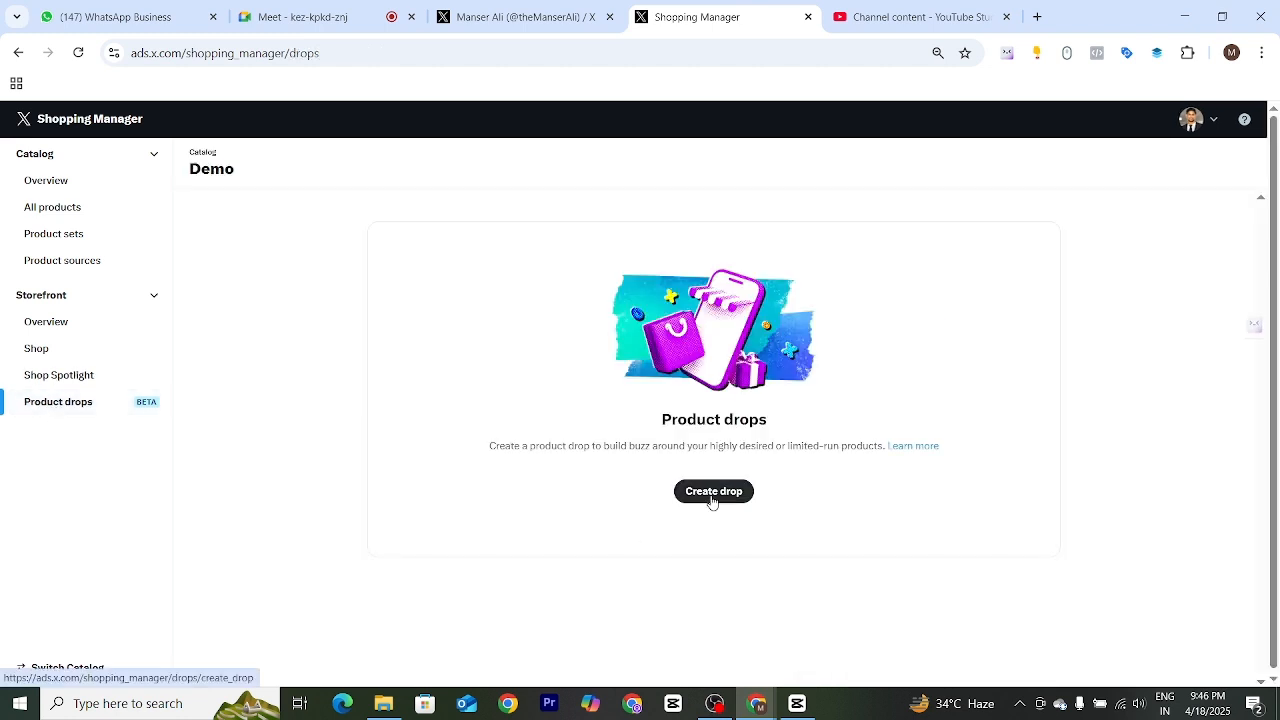
left_click(714, 503)
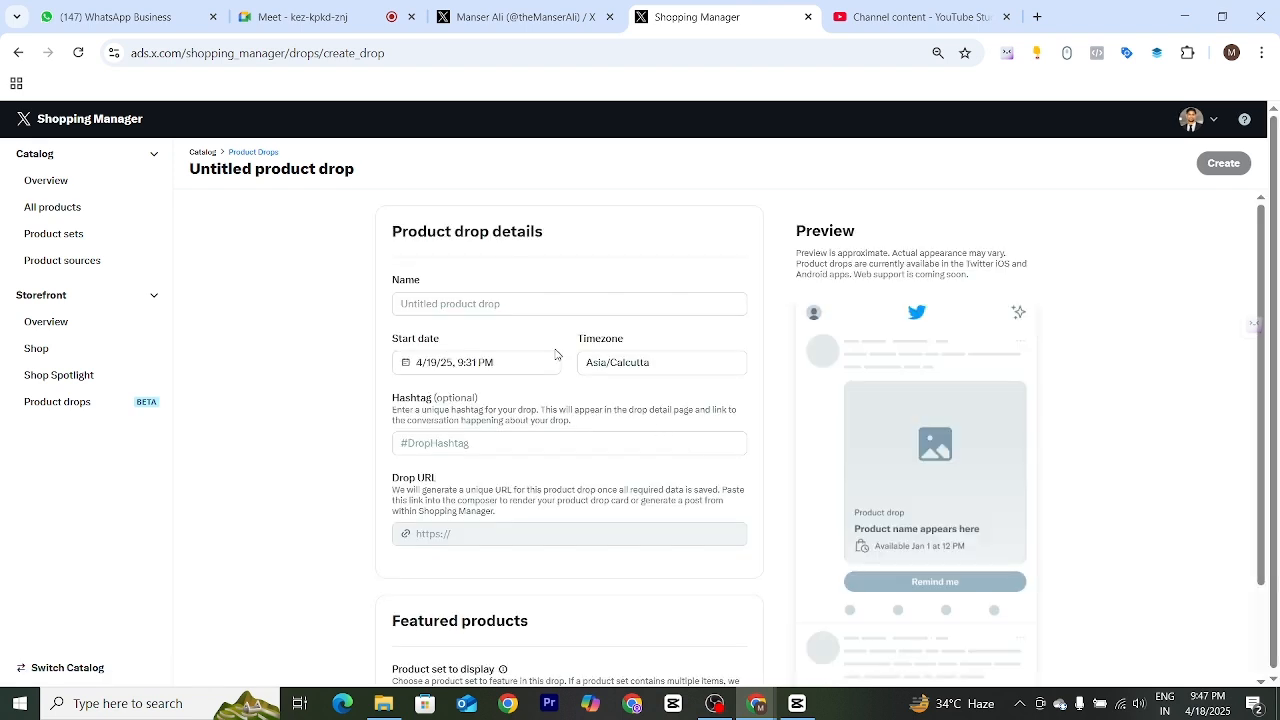
left_click(475, 308)
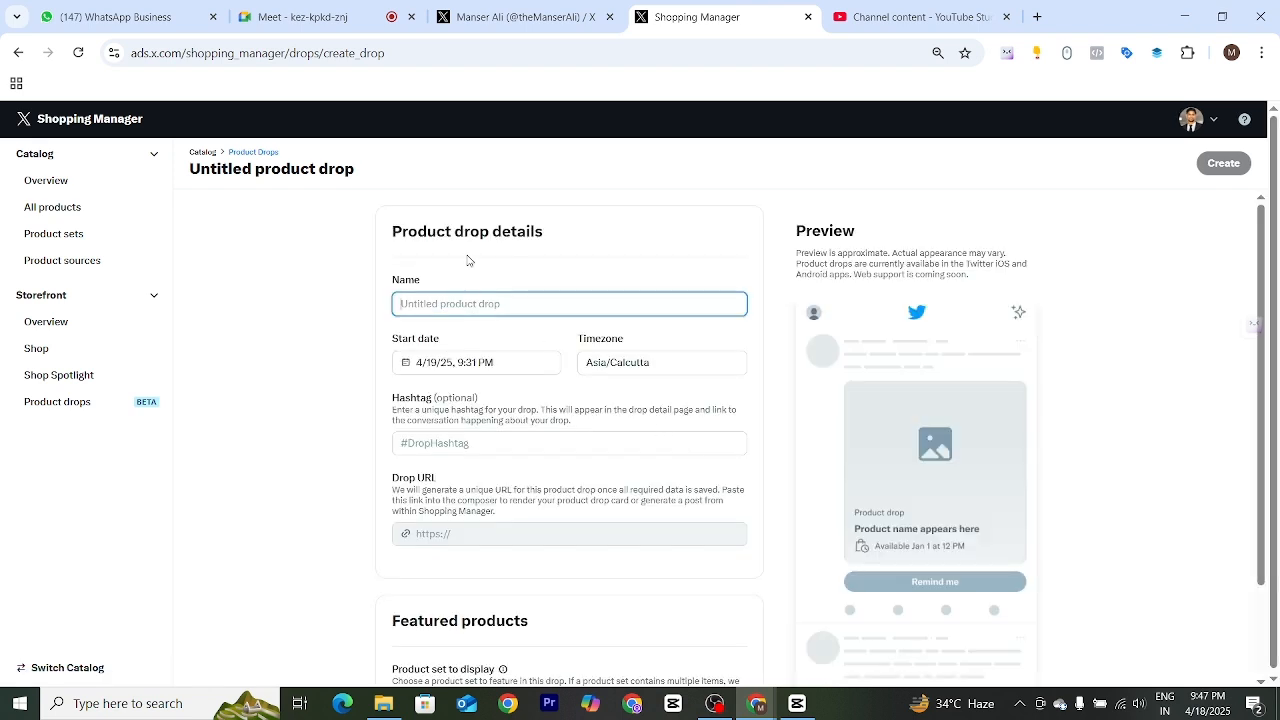
left_click_drag(445, 232, 537, 232)
left_click(518, 305)
type("Women J")
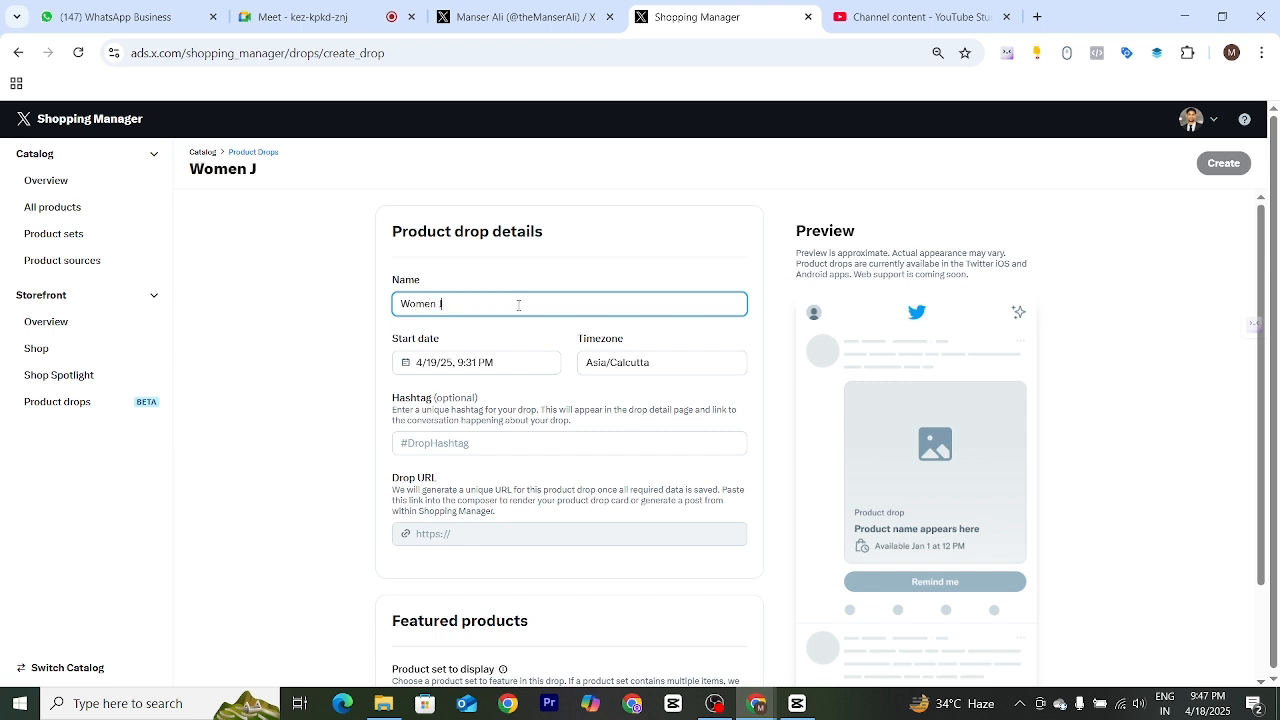
type("eans")
left_click(442, 365)
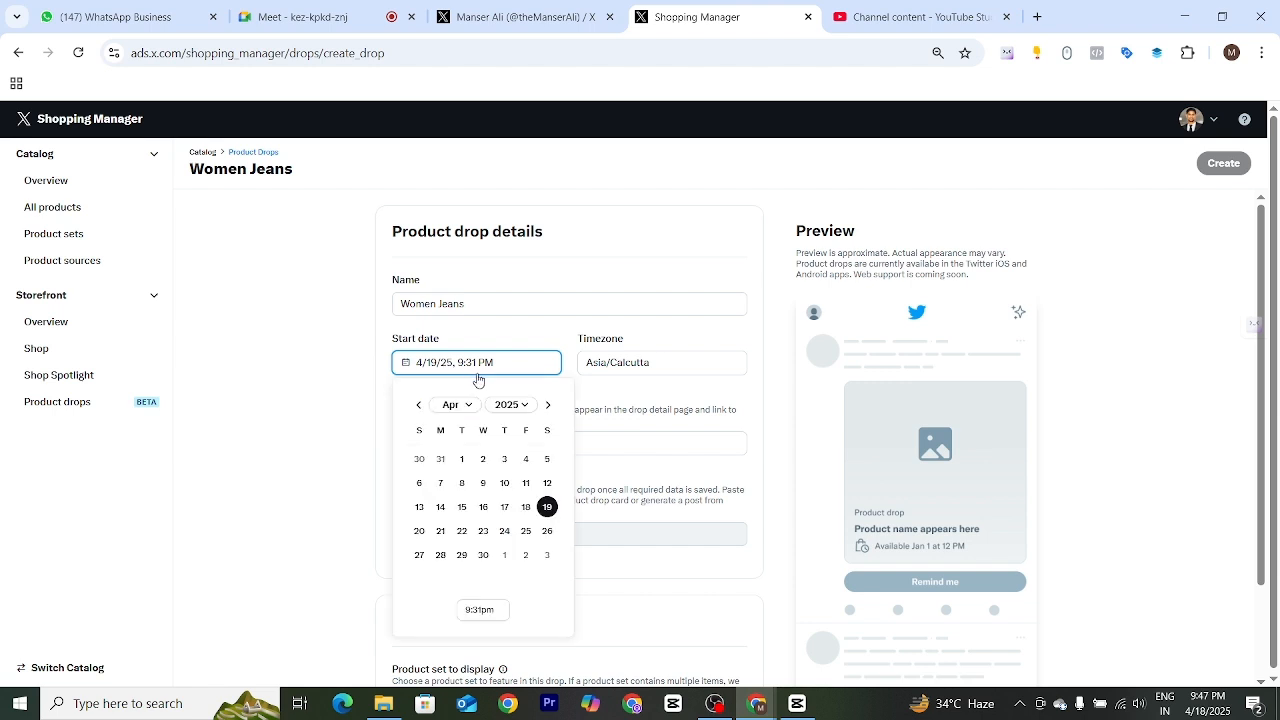
left_click(545, 340)
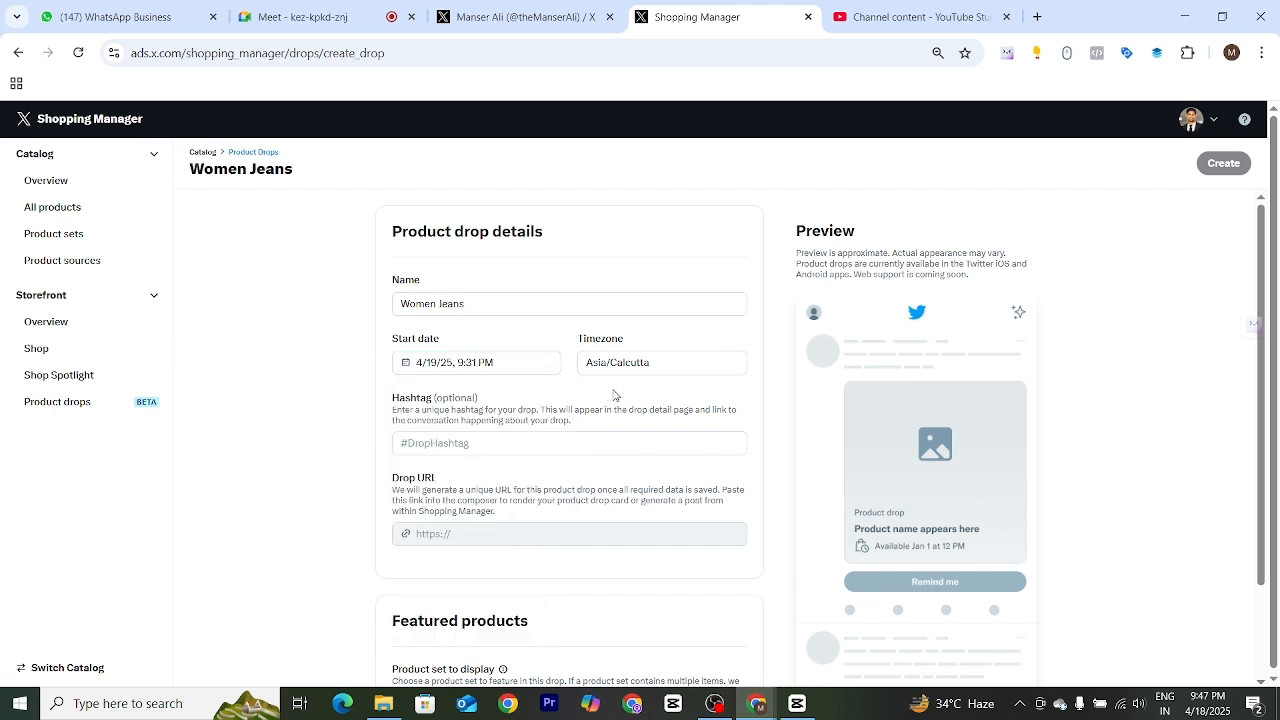
Set the product drop's hashtag to "#jeans".
scroll(665, 412, "down", 1)
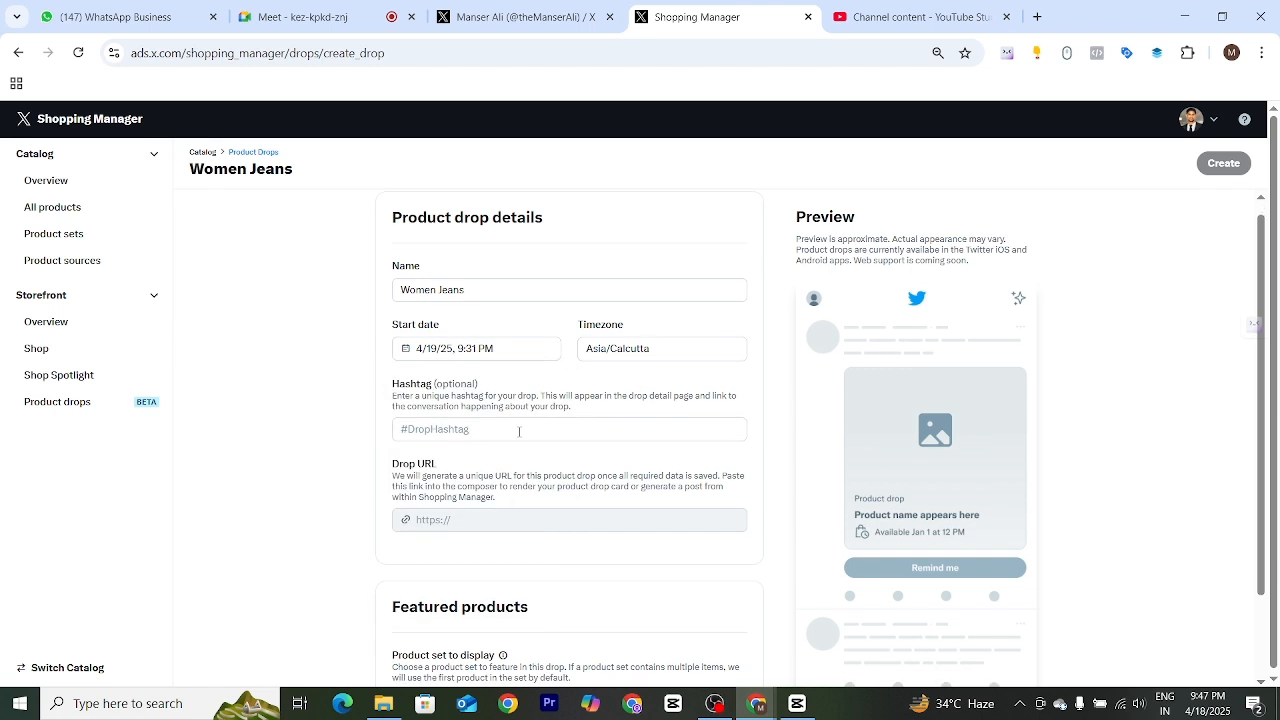
left_click(460, 431)
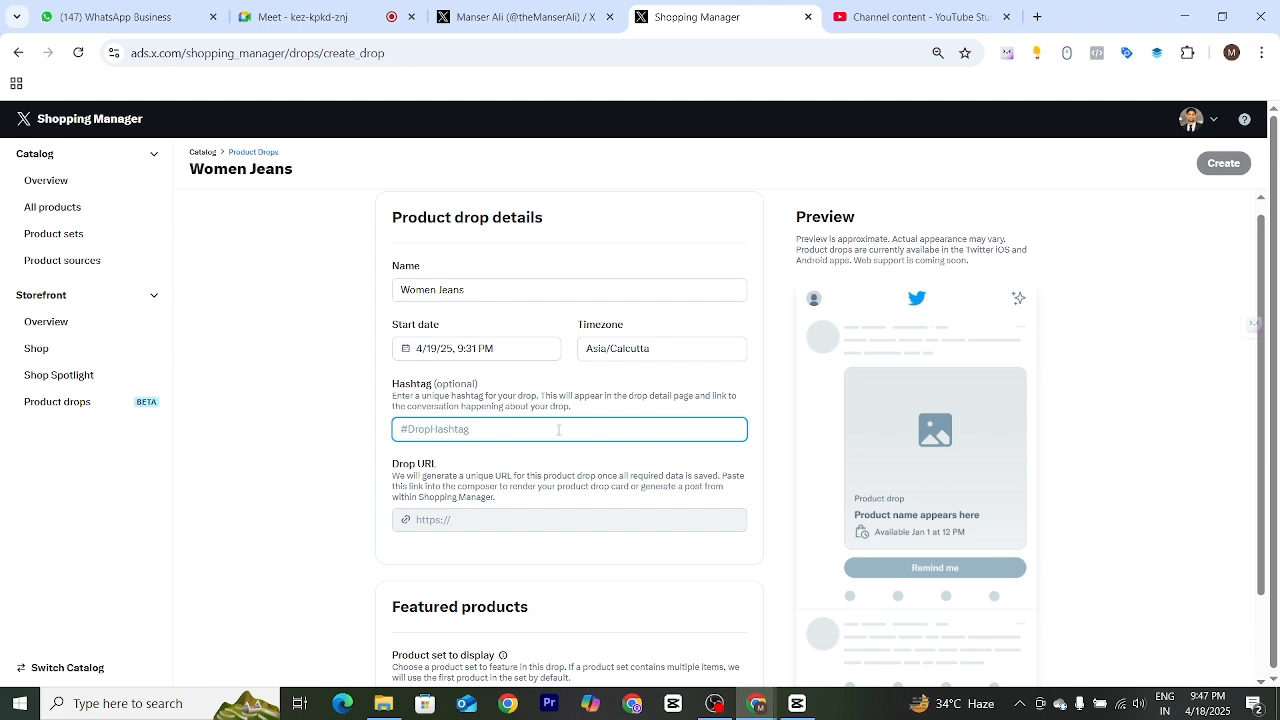
type("#jeans")
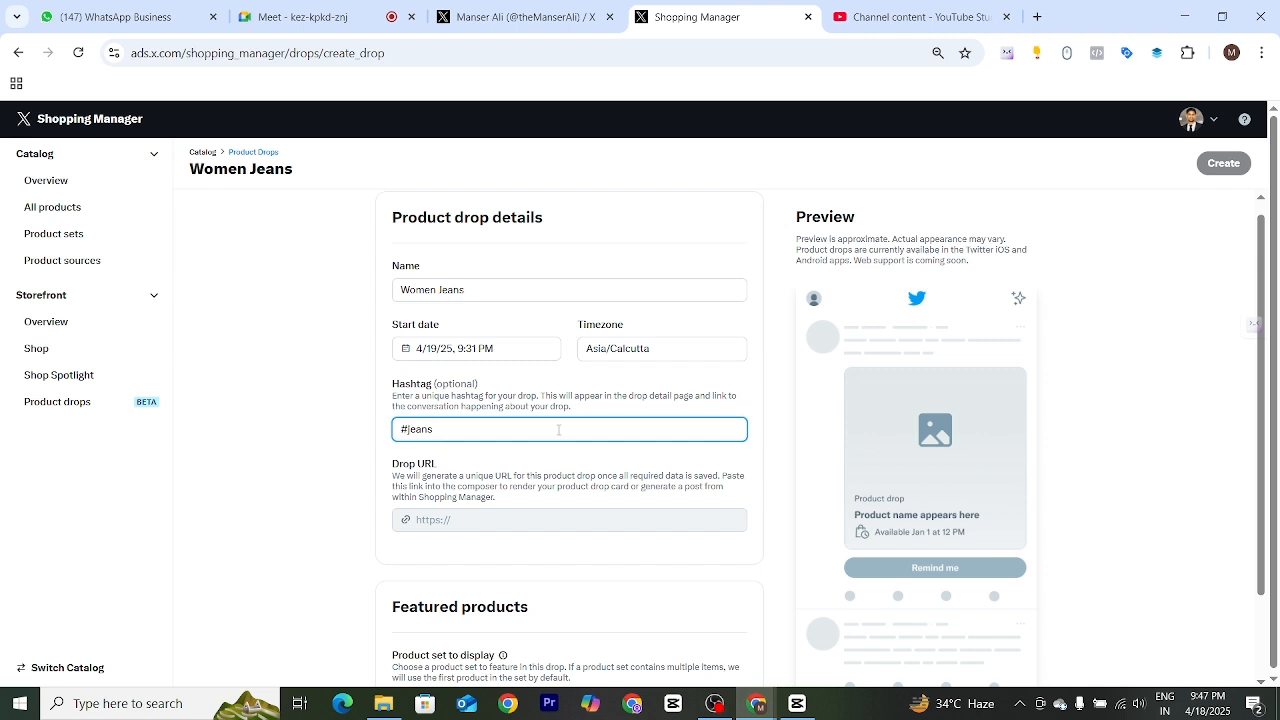
type(" #")
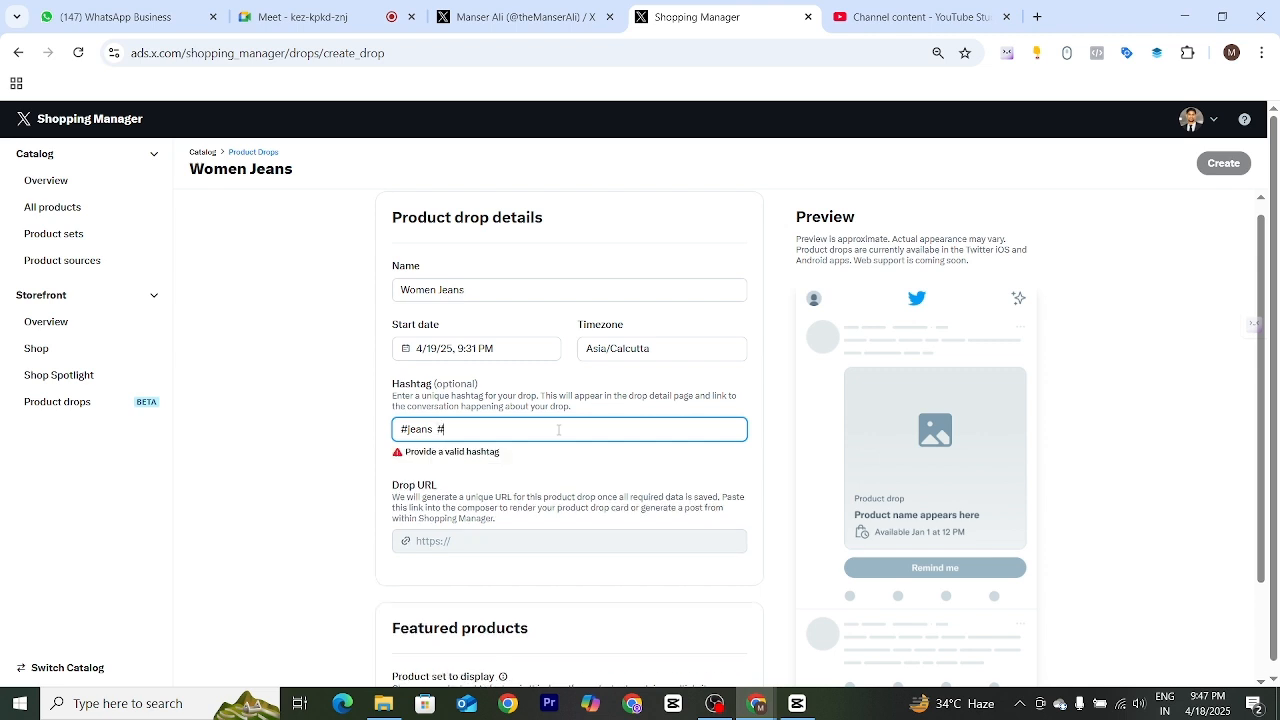
key("BackSpace")
key("BackSpace")
key("BackSpace")
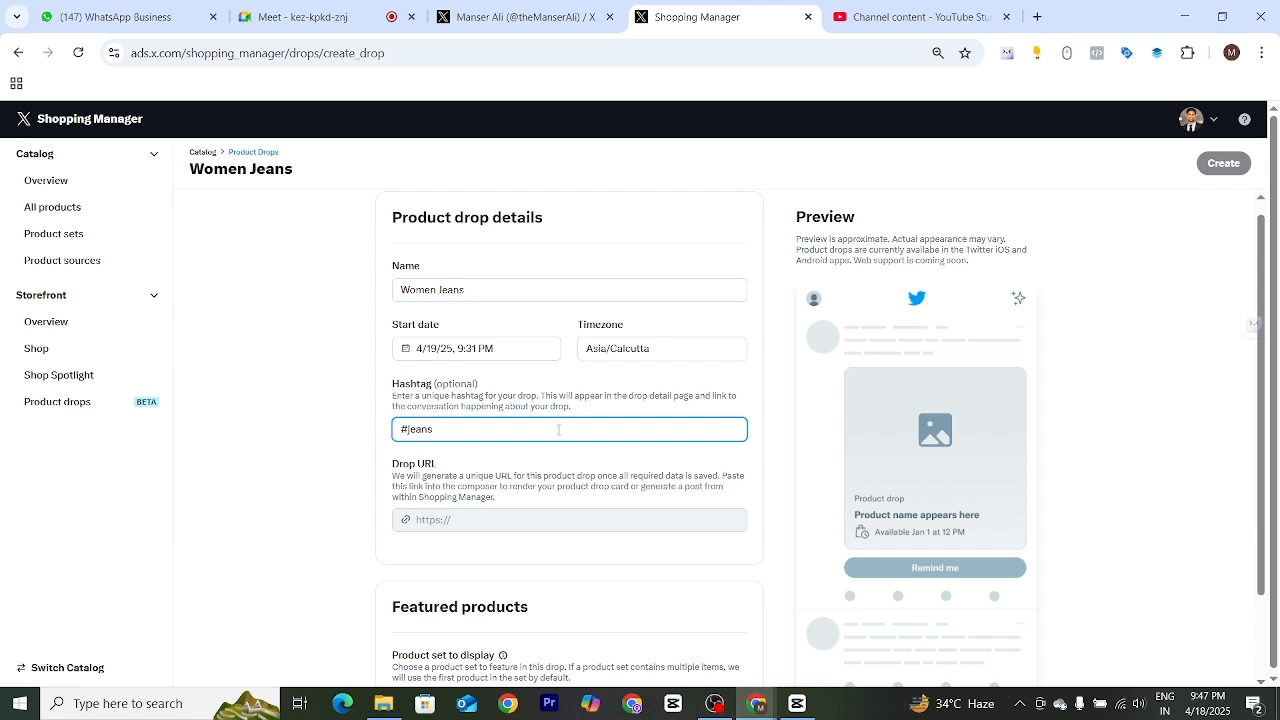
Read how the Drop URL is generated for the product drop and inspect its URL field.
left_click(380, 472)
left_click(438, 430)
left_click(468, 494)
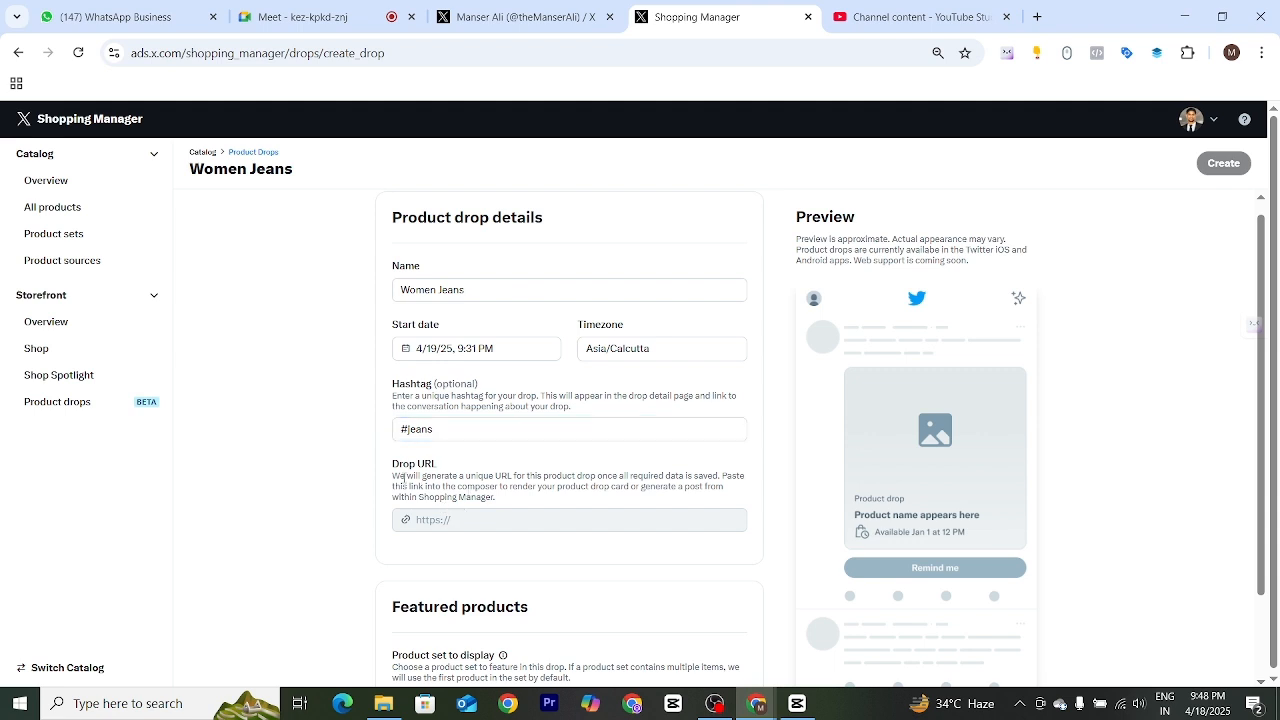
left_click(495, 525)
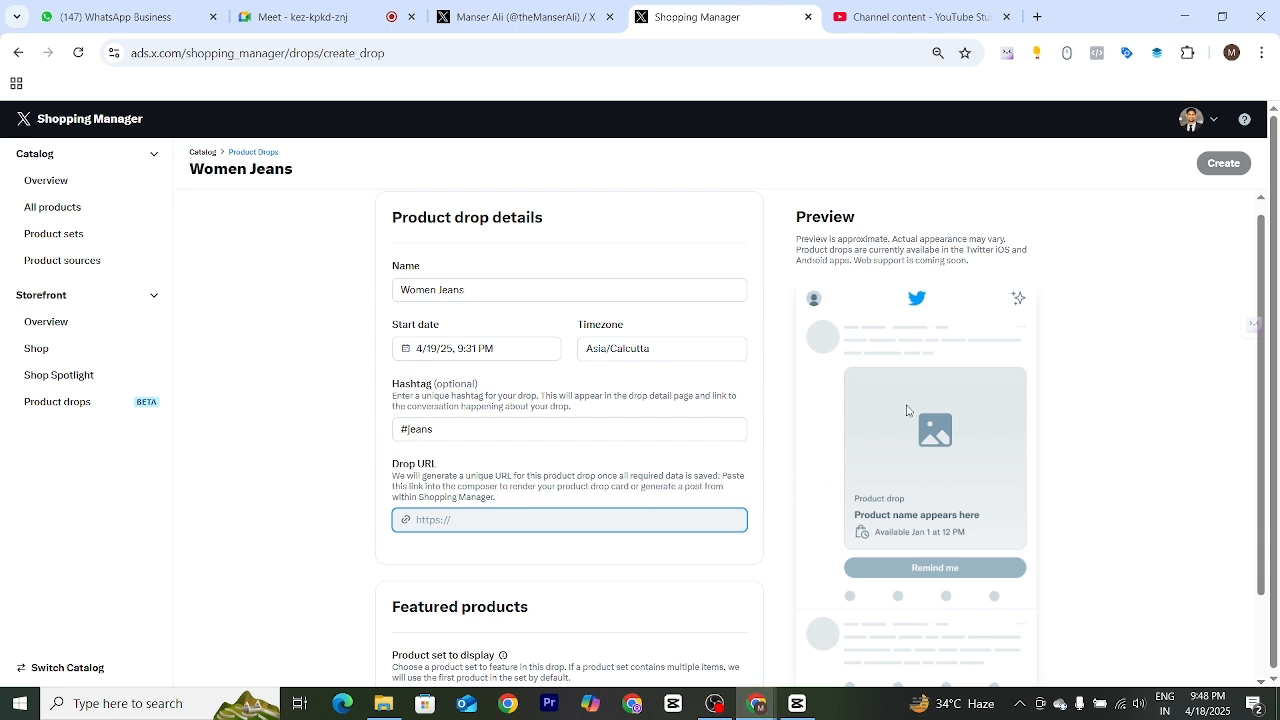
left_click_drag(578, 477, 643, 477)
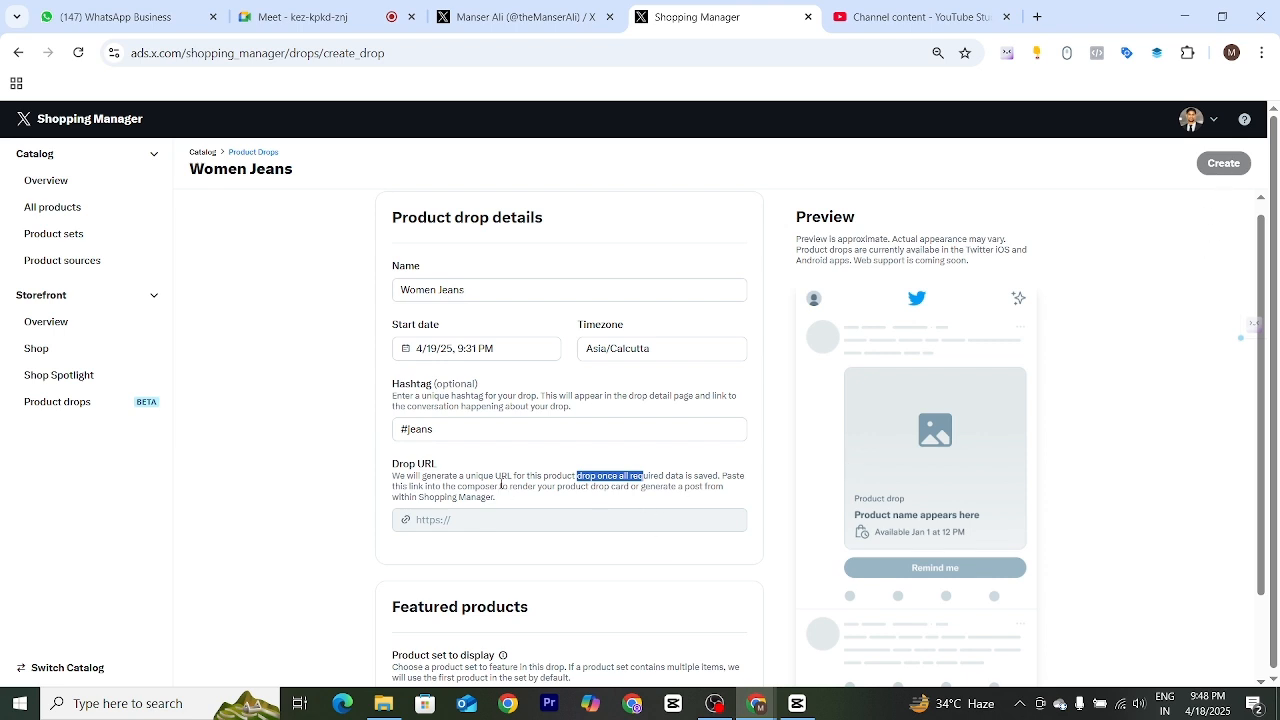
left_click(497, 519)
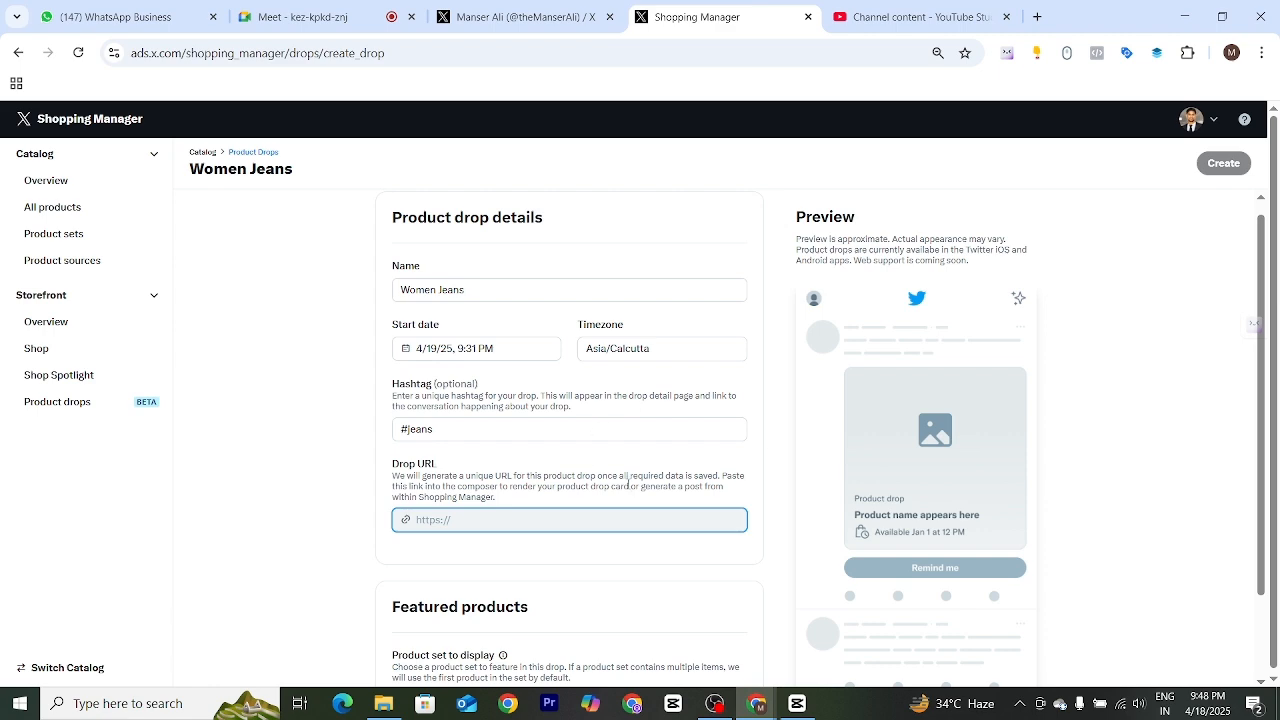
Set the product drop's featured product set to "women Jeans".
scroll(558, 498, "down", 1)
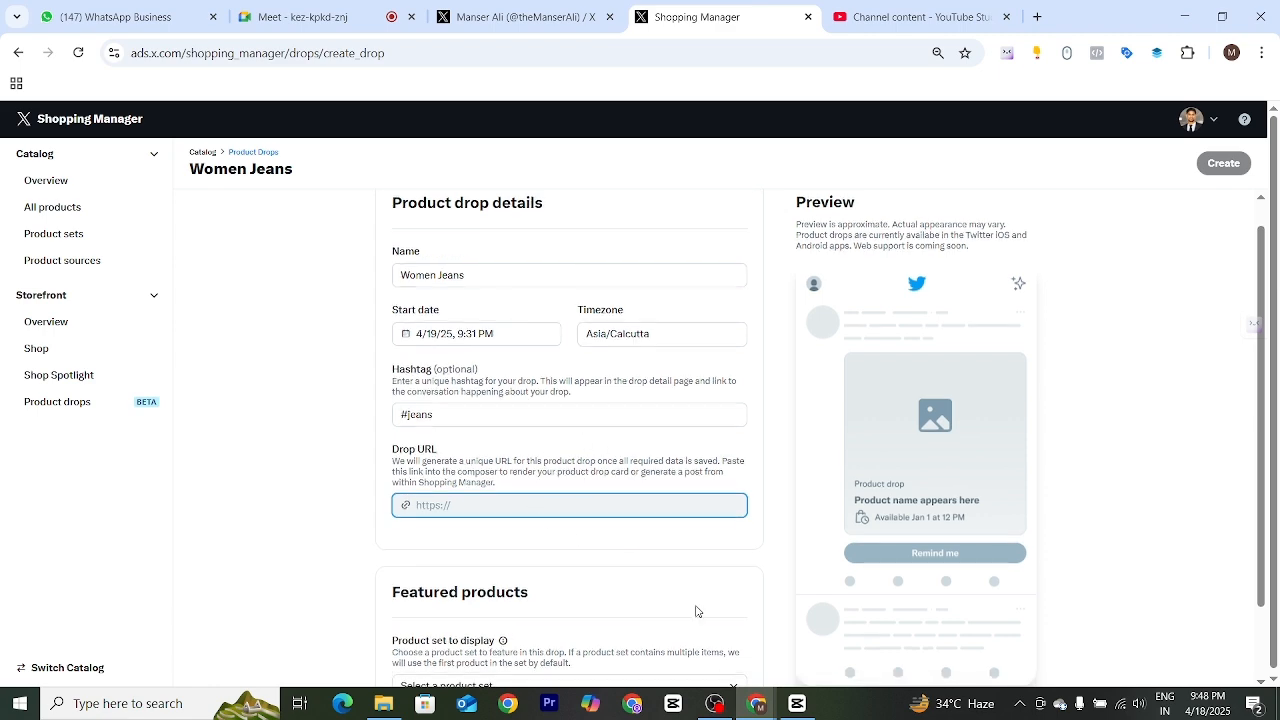
scroll(697, 611, "down", 1)
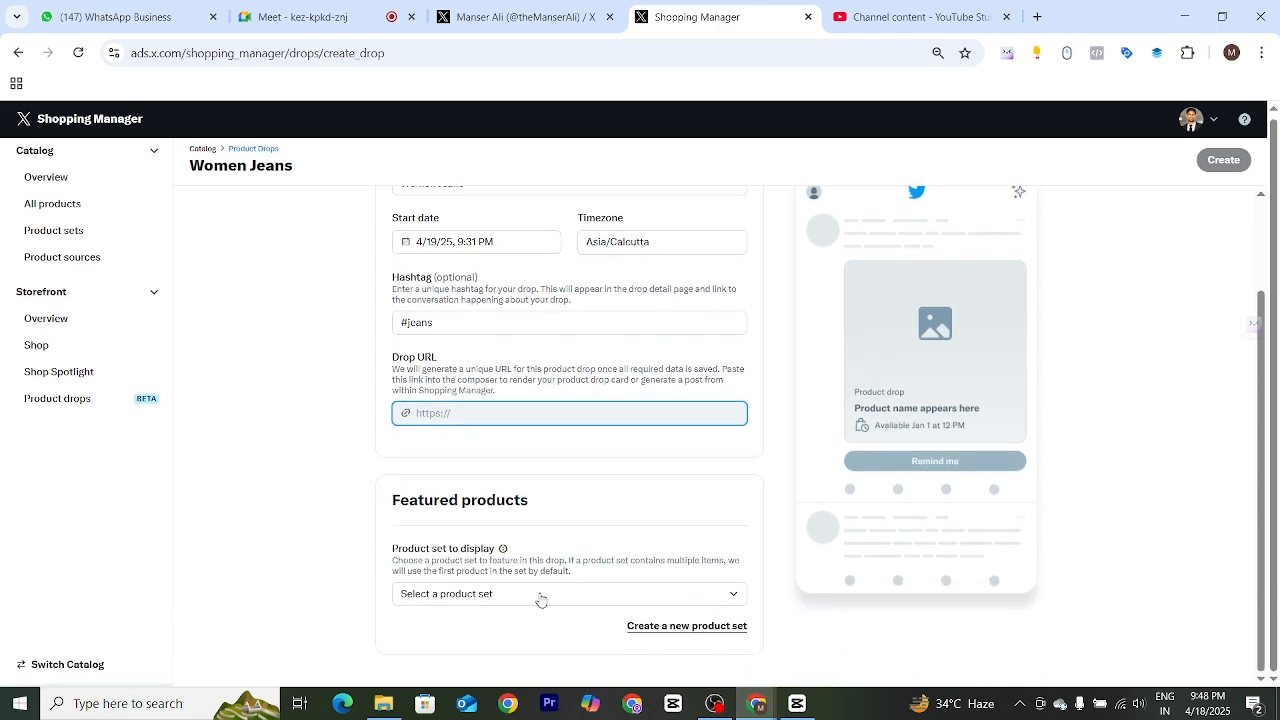
left_click_drag(560, 506, 349, 505)
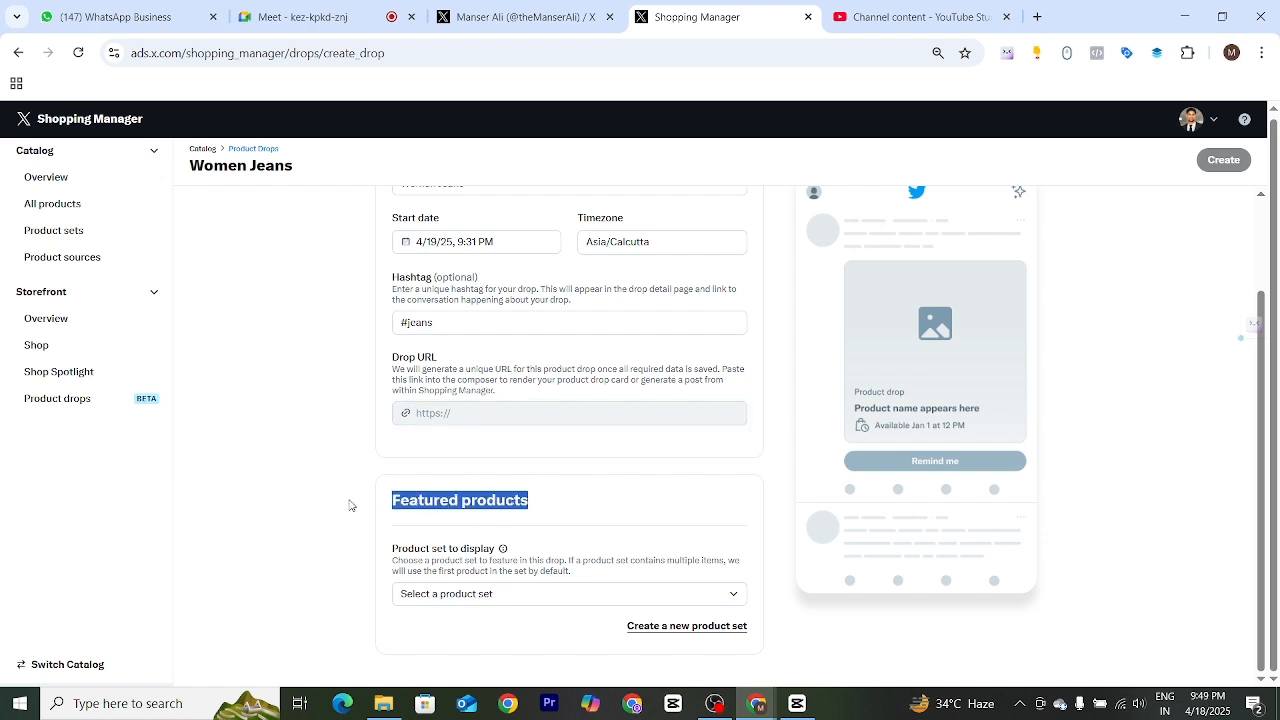
left_click(327, 502)
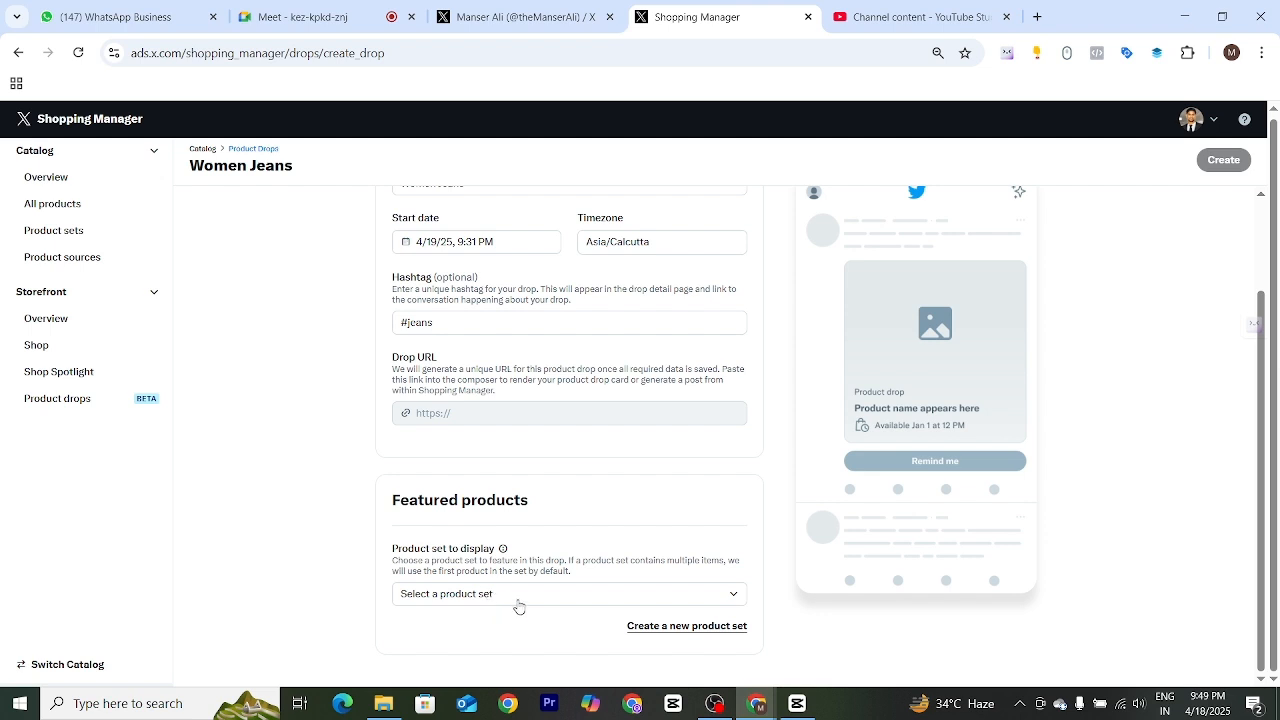
left_click(701, 595)
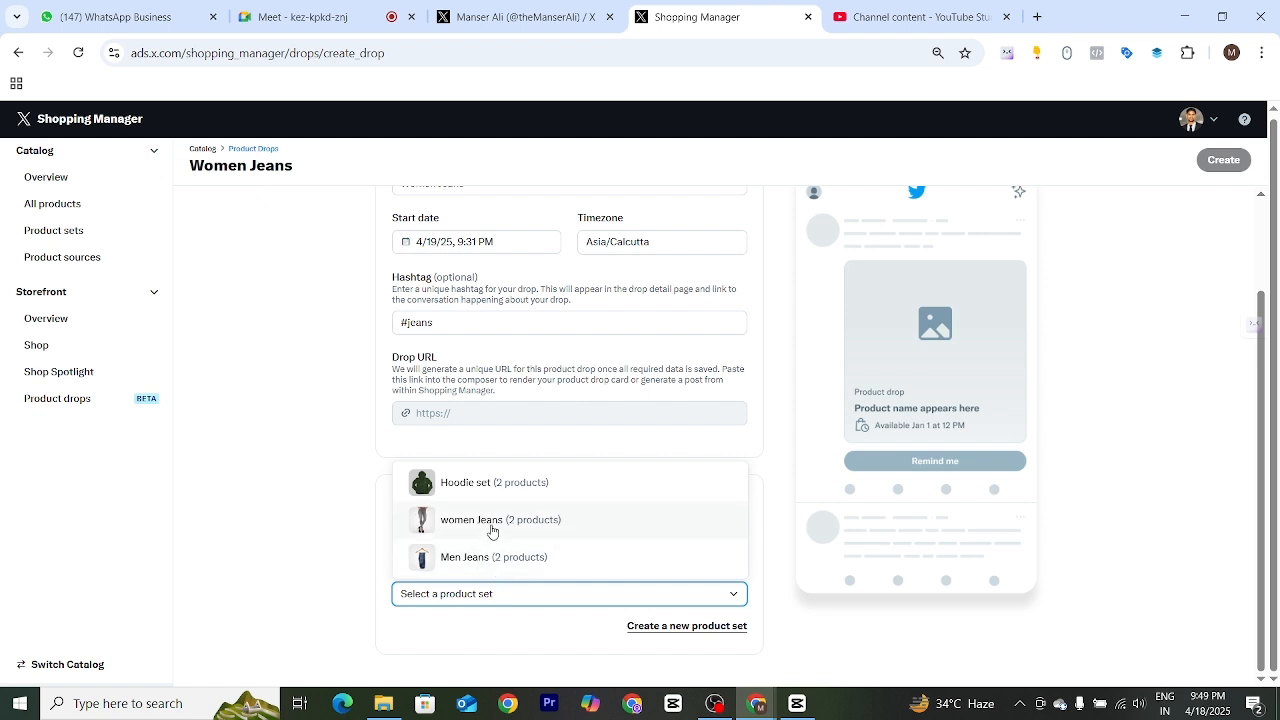
left_click(491, 531)
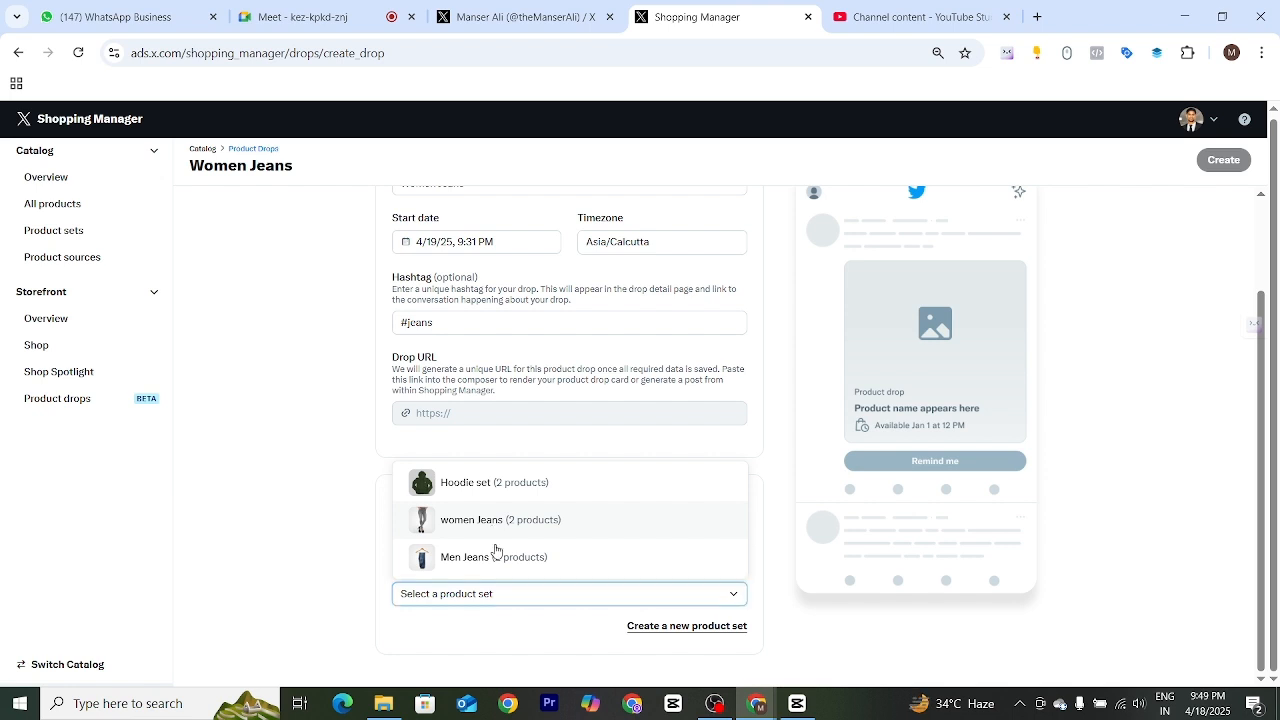
scroll(511, 614, "down", 1)
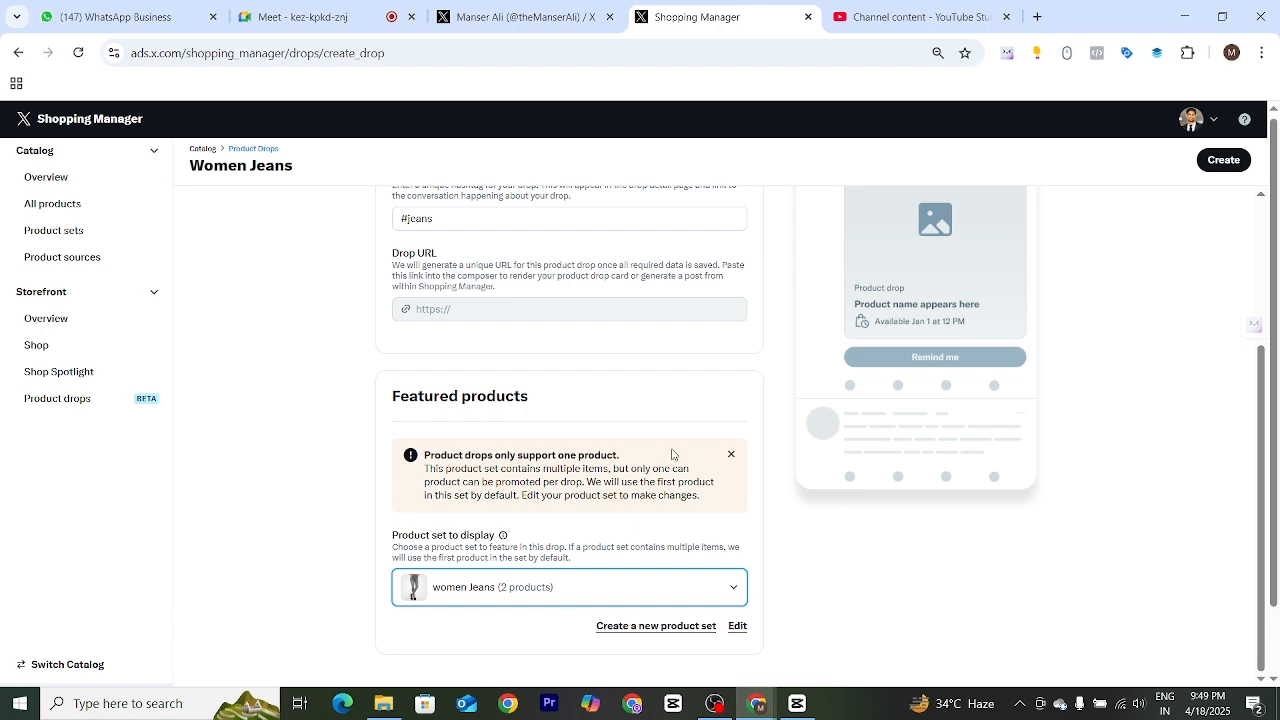
Review the product drop's preview, its availability note, and the entered drop details and featured products.
scroll(685, 430, "up", 3)
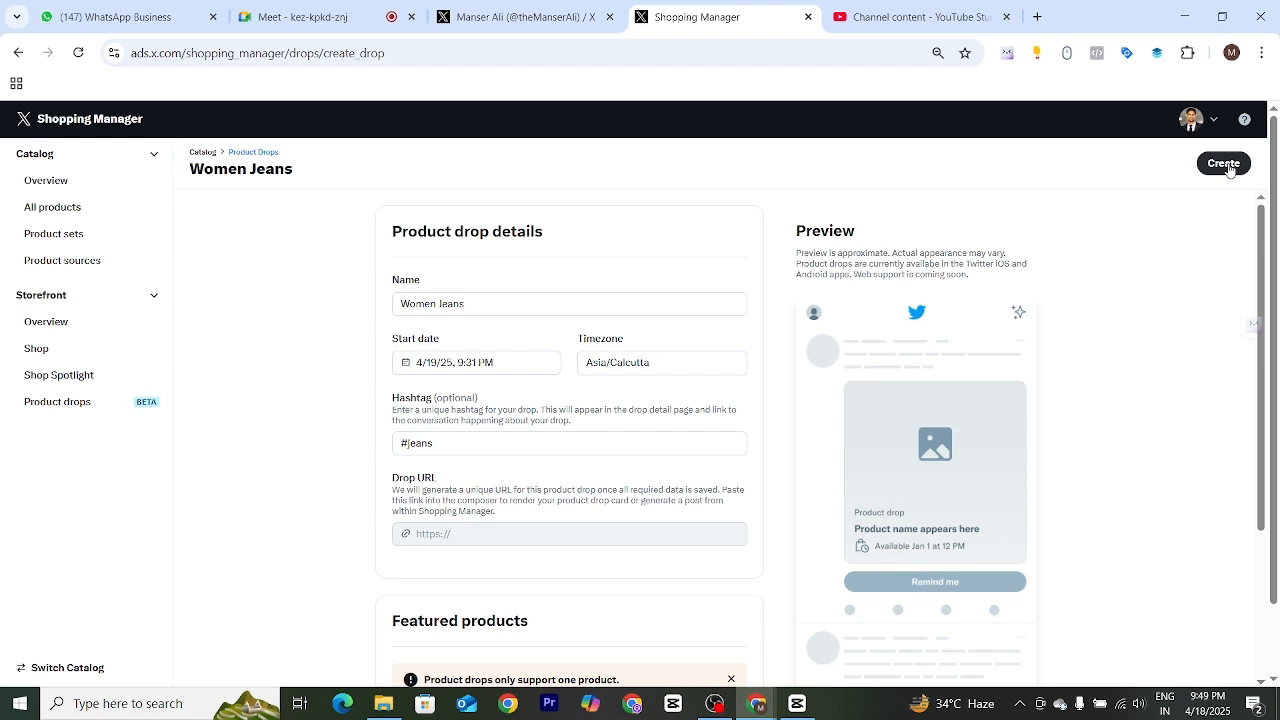
left_click_drag(799, 256, 984, 374)
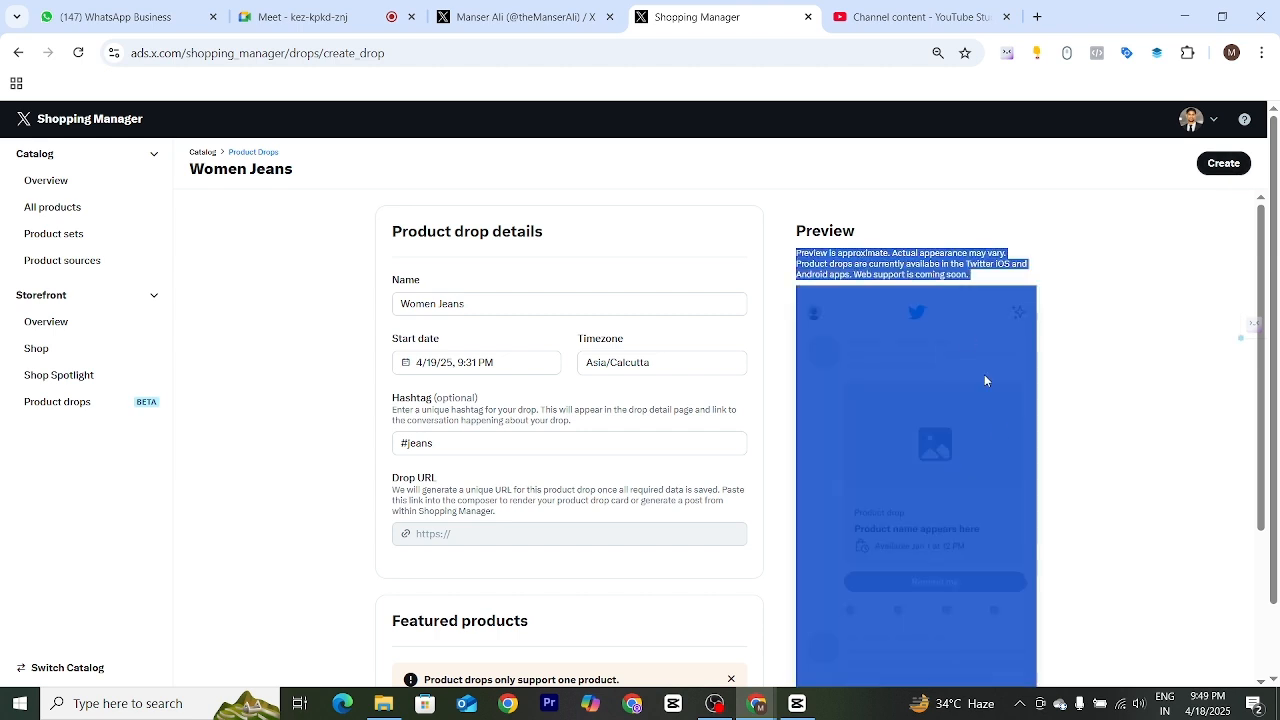
left_click(1077, 411)
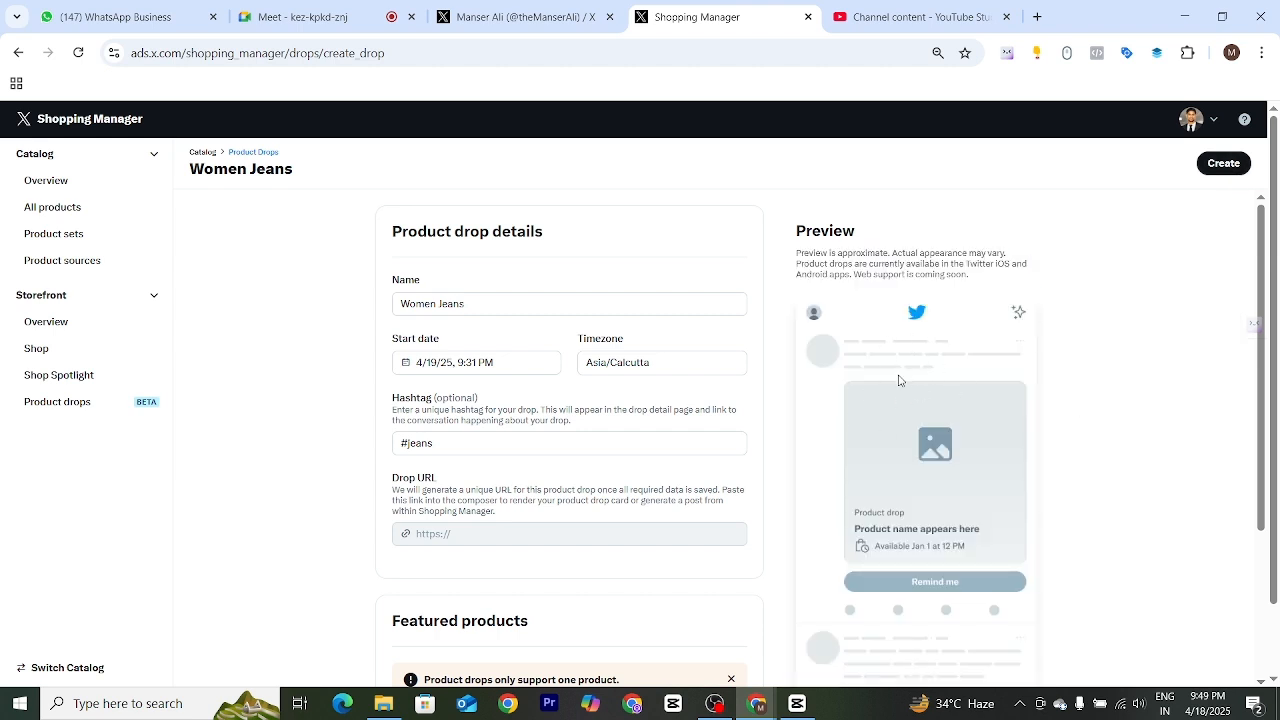
scroll(903, 378, "down", 2)
scroll(980, 320, "up", 1)
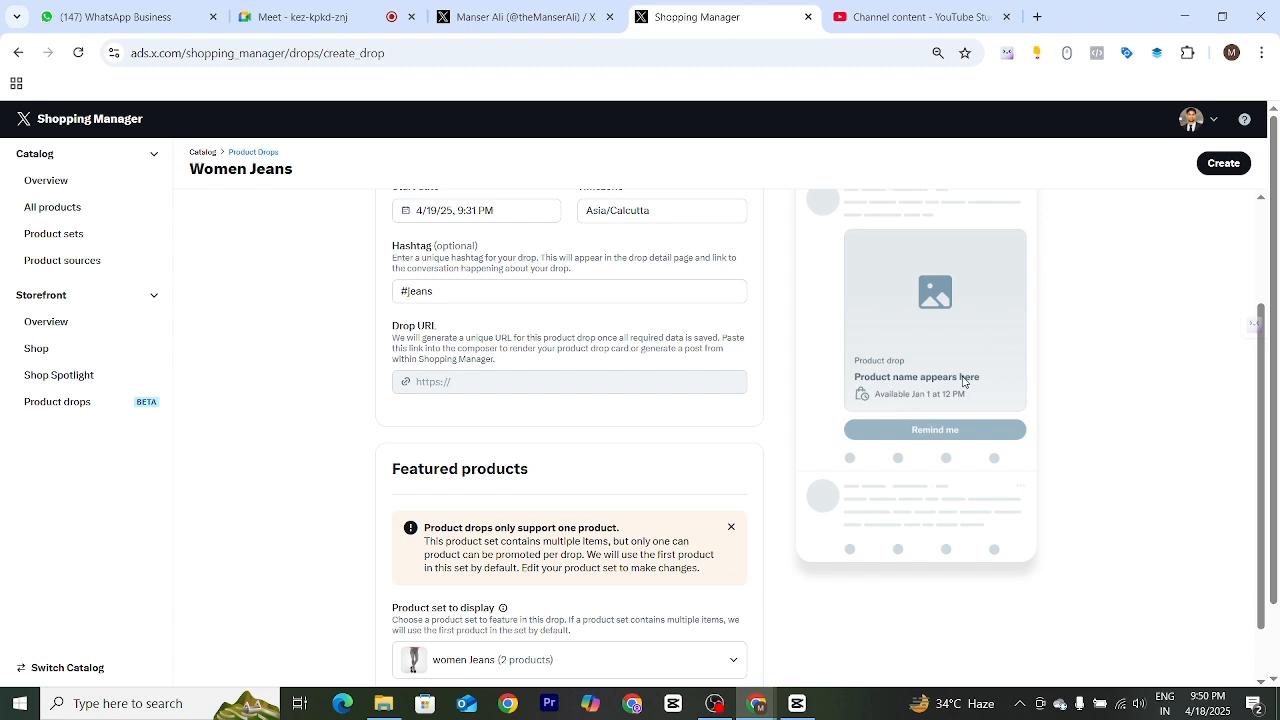
scroll(570, 375, "up", 1)
scroll(550, 372, "up", 2)
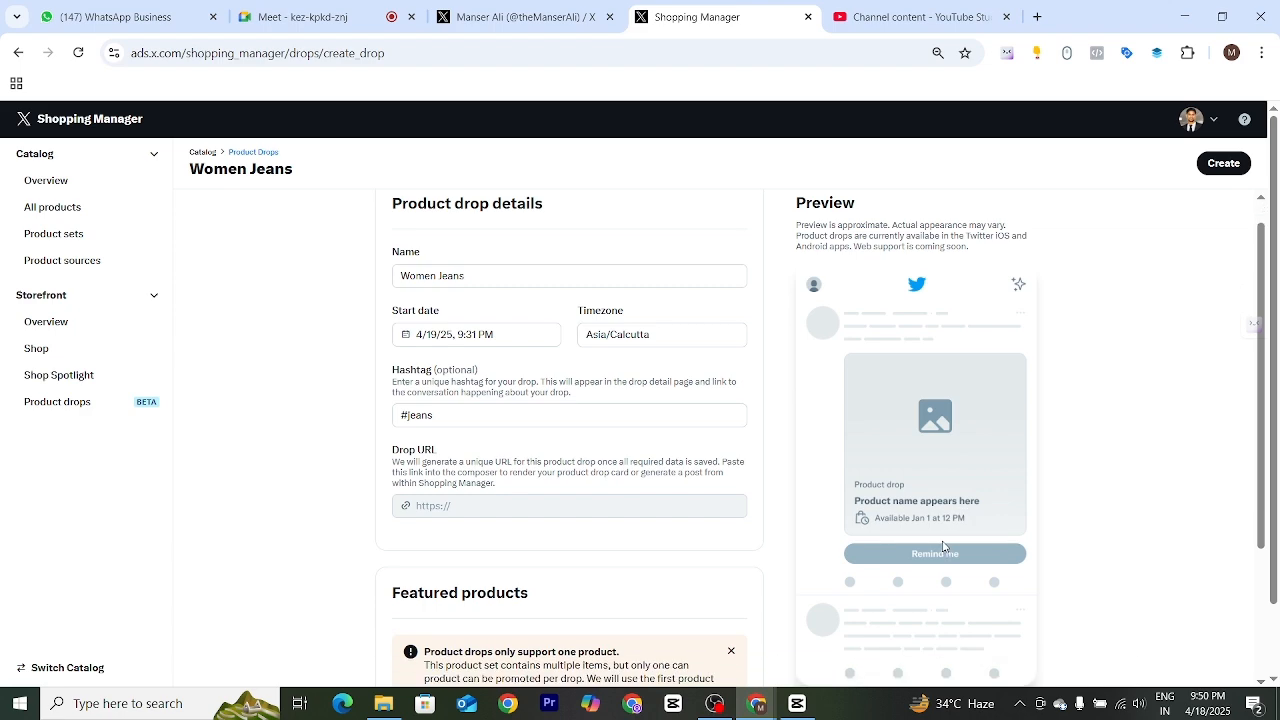
scroll(945, 550, "down", 4)
scroll(1059, 430, "up", 4)
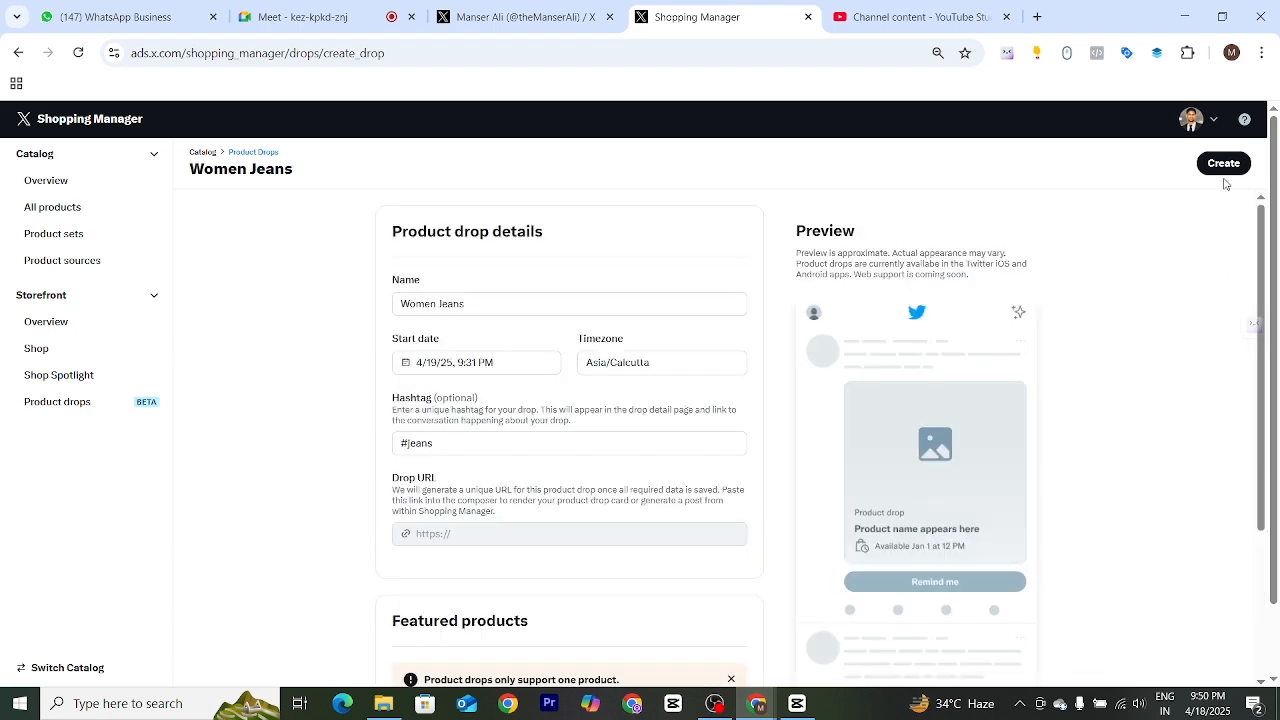
Create the "Women Jeans" product drop and copy its generated Drop URL.
left_click(1224, 168)
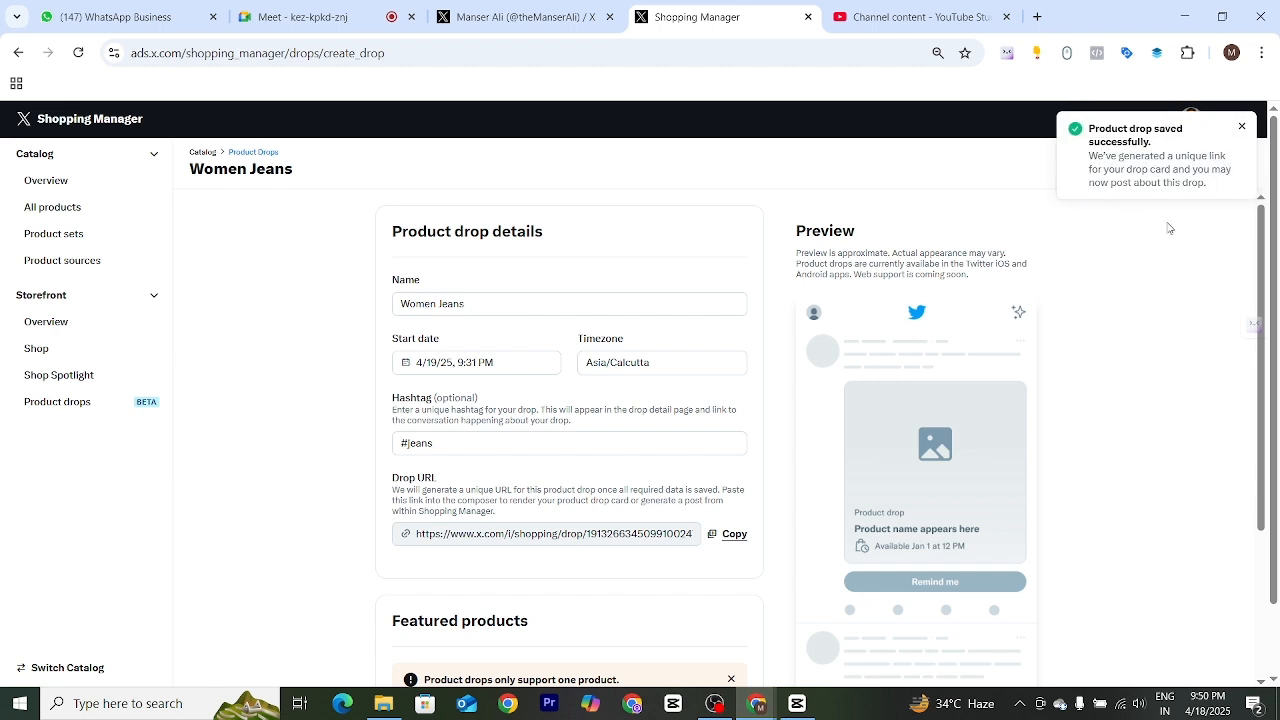
left_click(1242, 127)
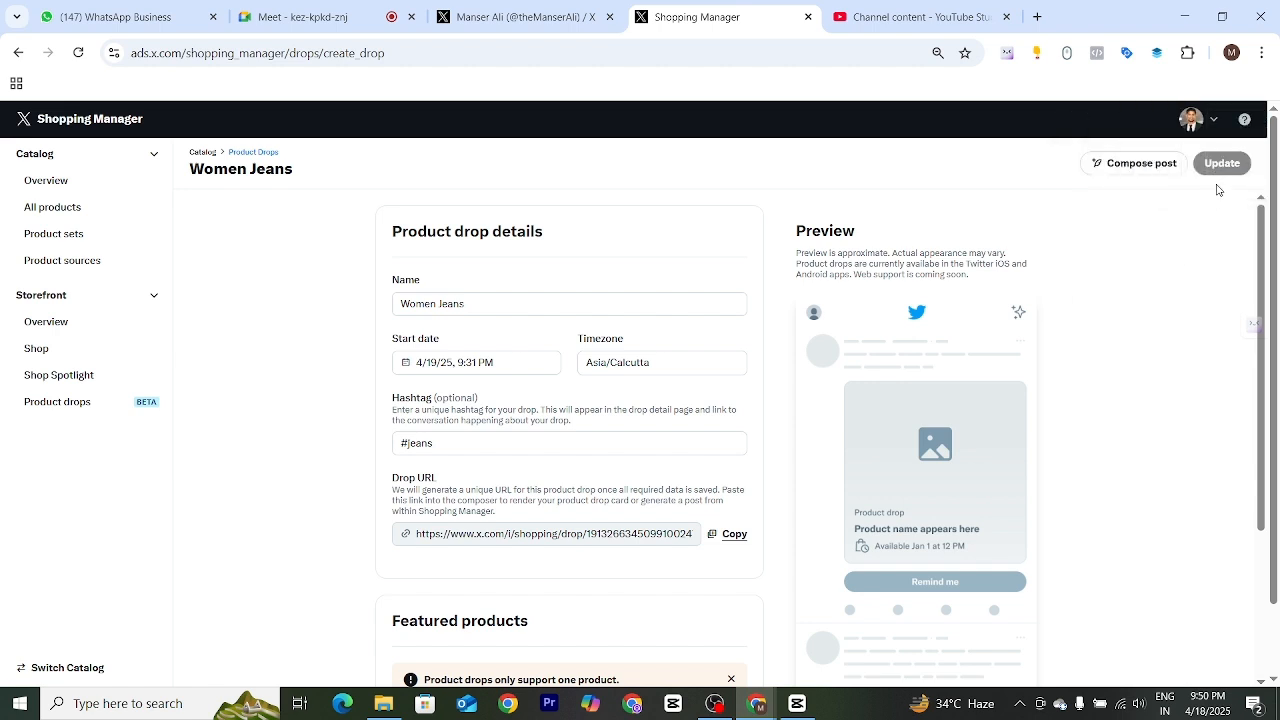
right_click(540, 563)
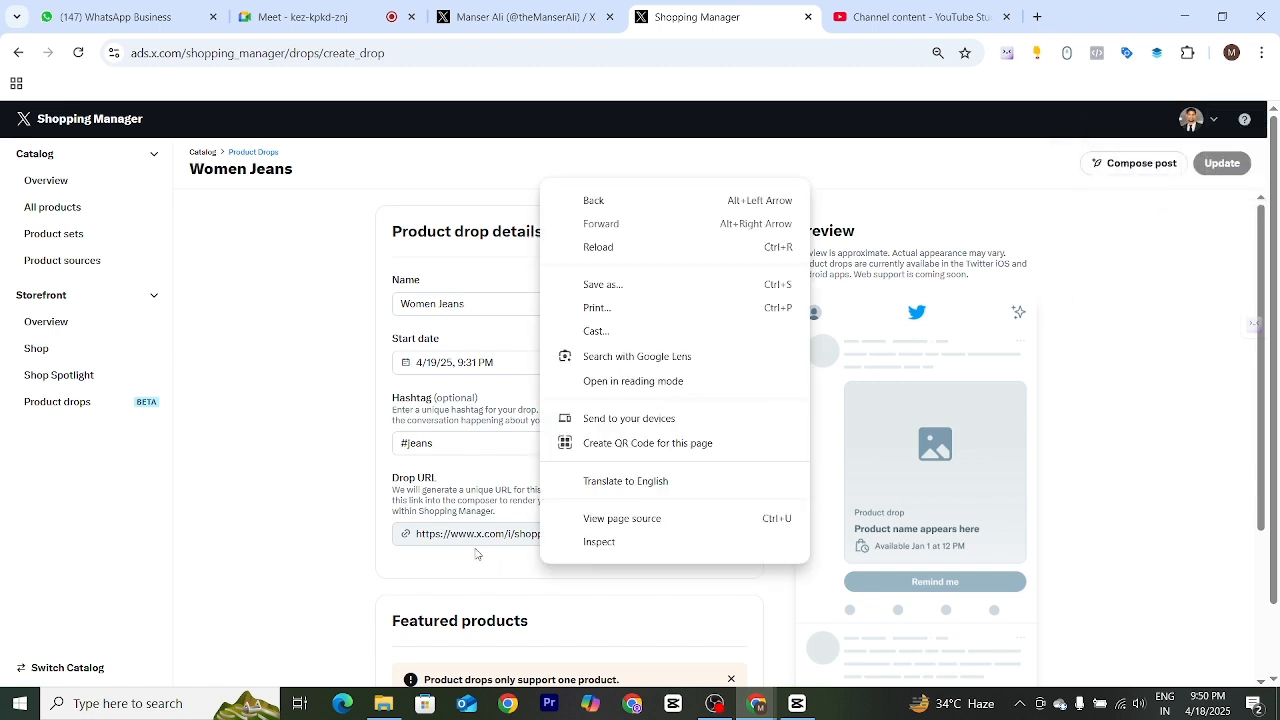
left_click(386, 537)
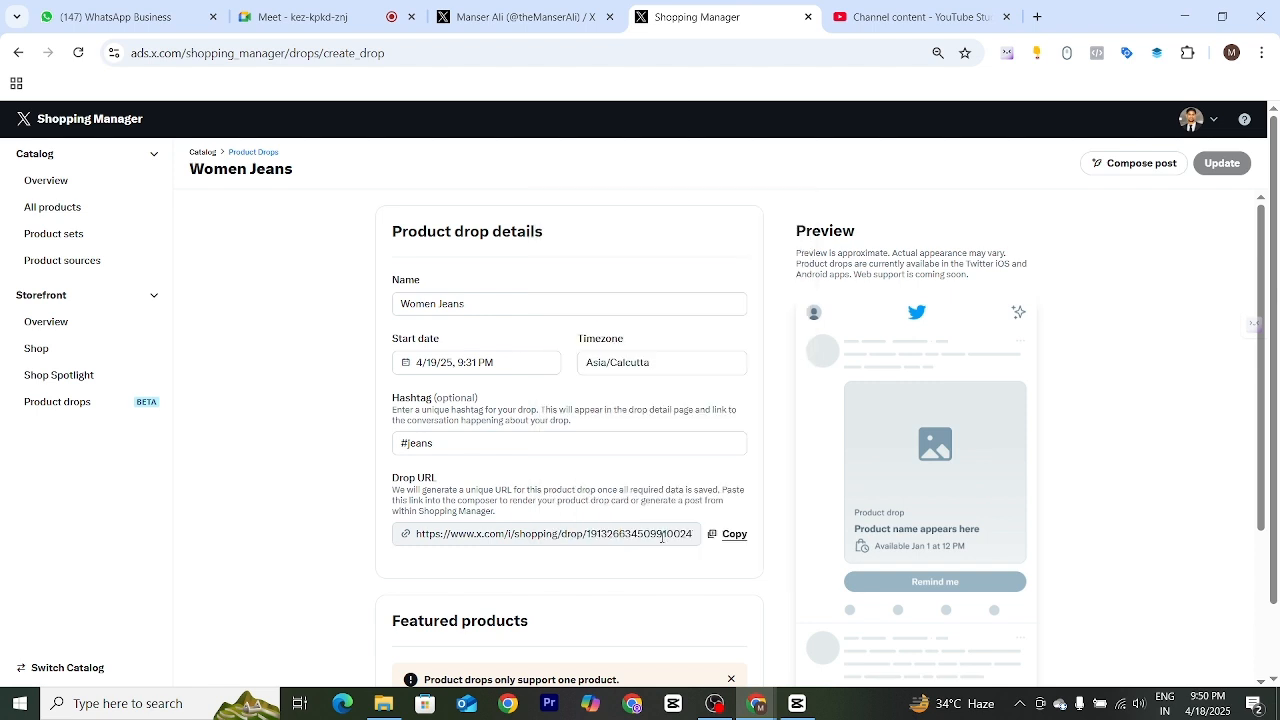
left_click_drag(661, 537, 473, 537)
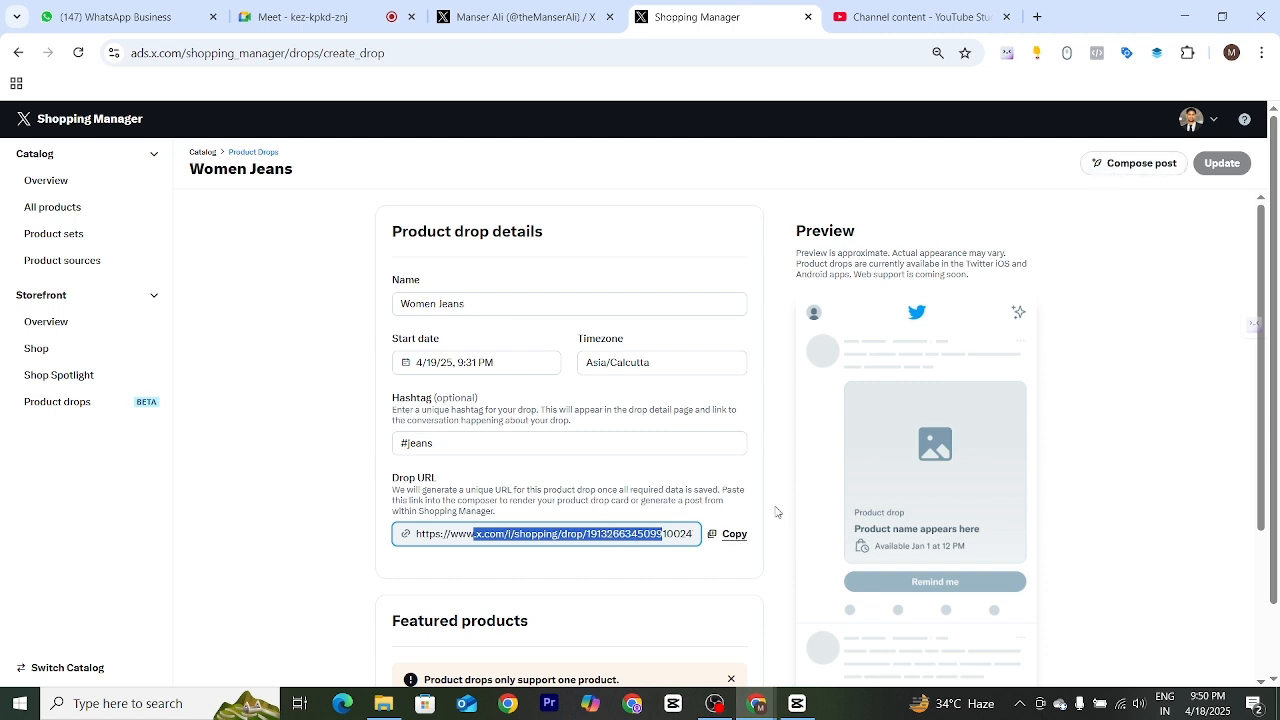
left_click(734, 534)
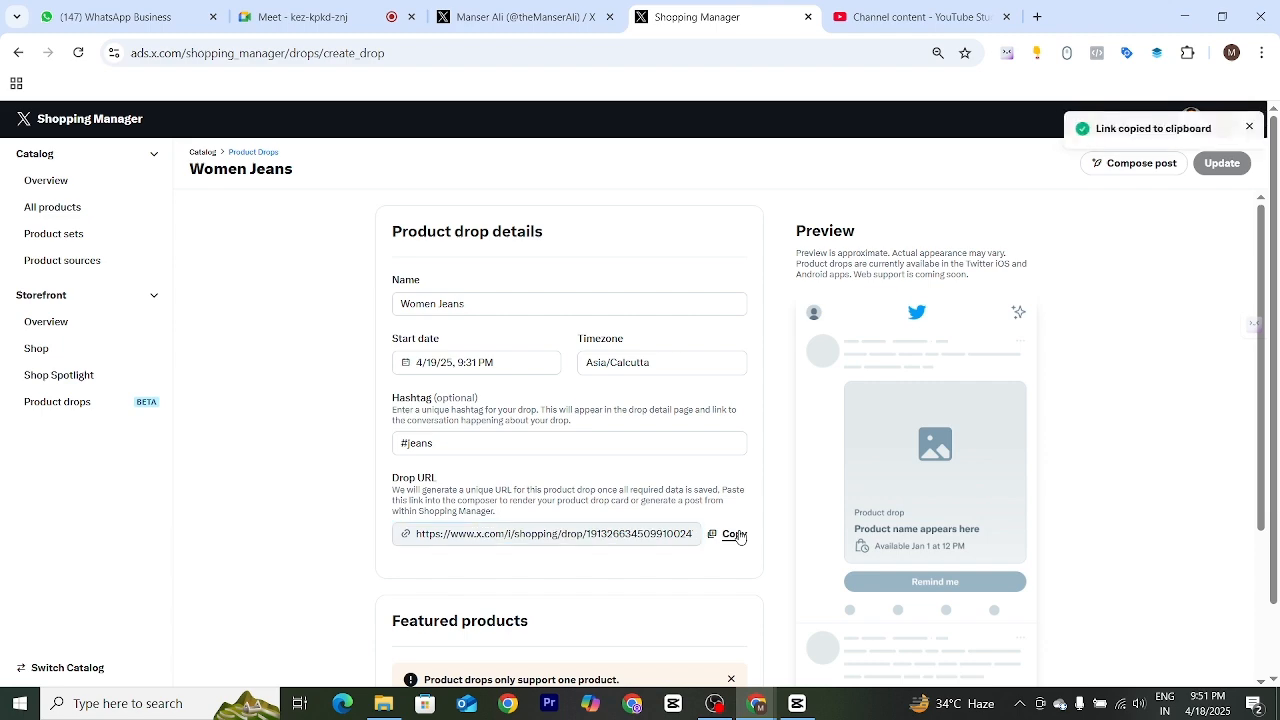
Compose a post for the product drop from the account and remove the extra "#" before "#jeans".
left_click(1141, 164)
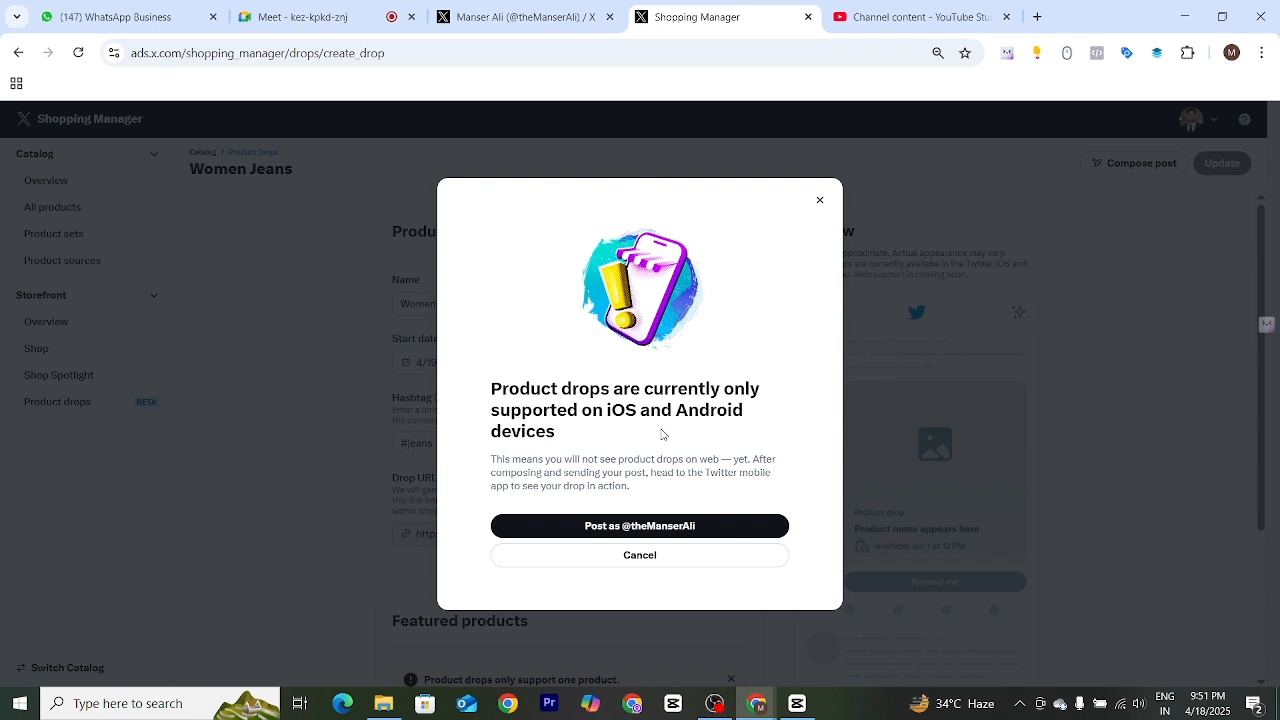
left_click(651, 532)
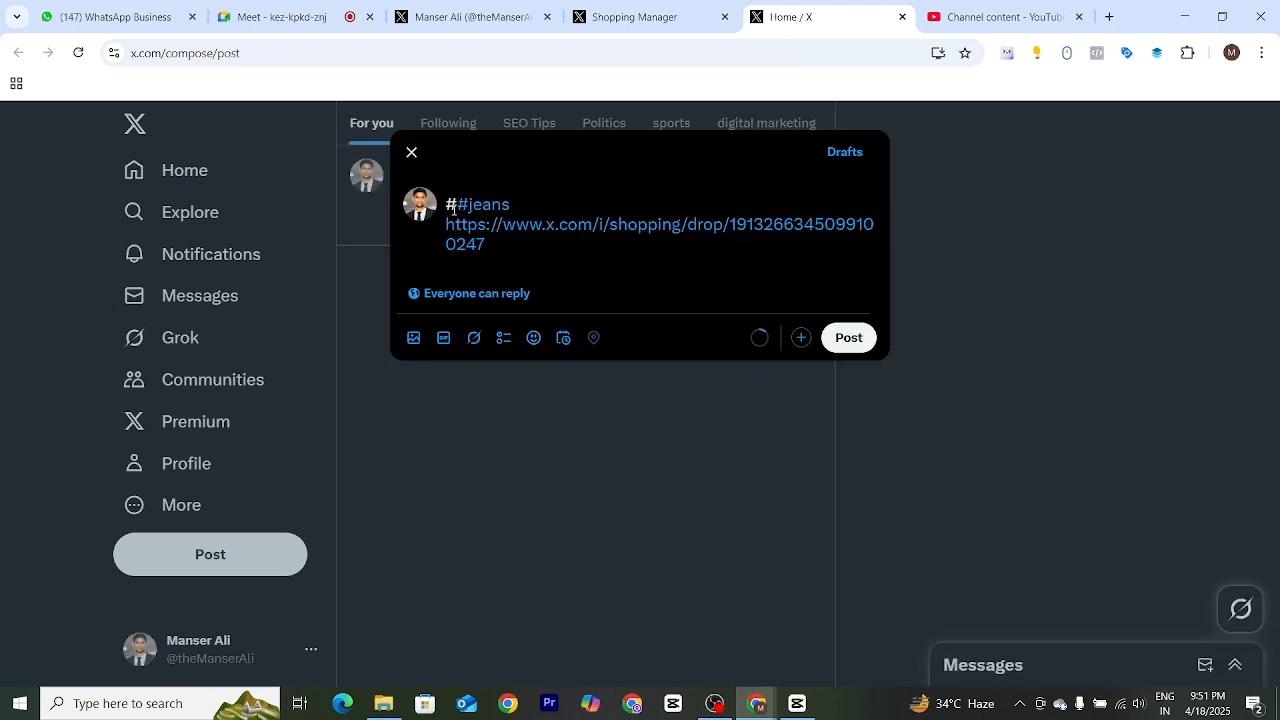
left_click(457, 205)
key("BackSpace")
double_click(494, 212)
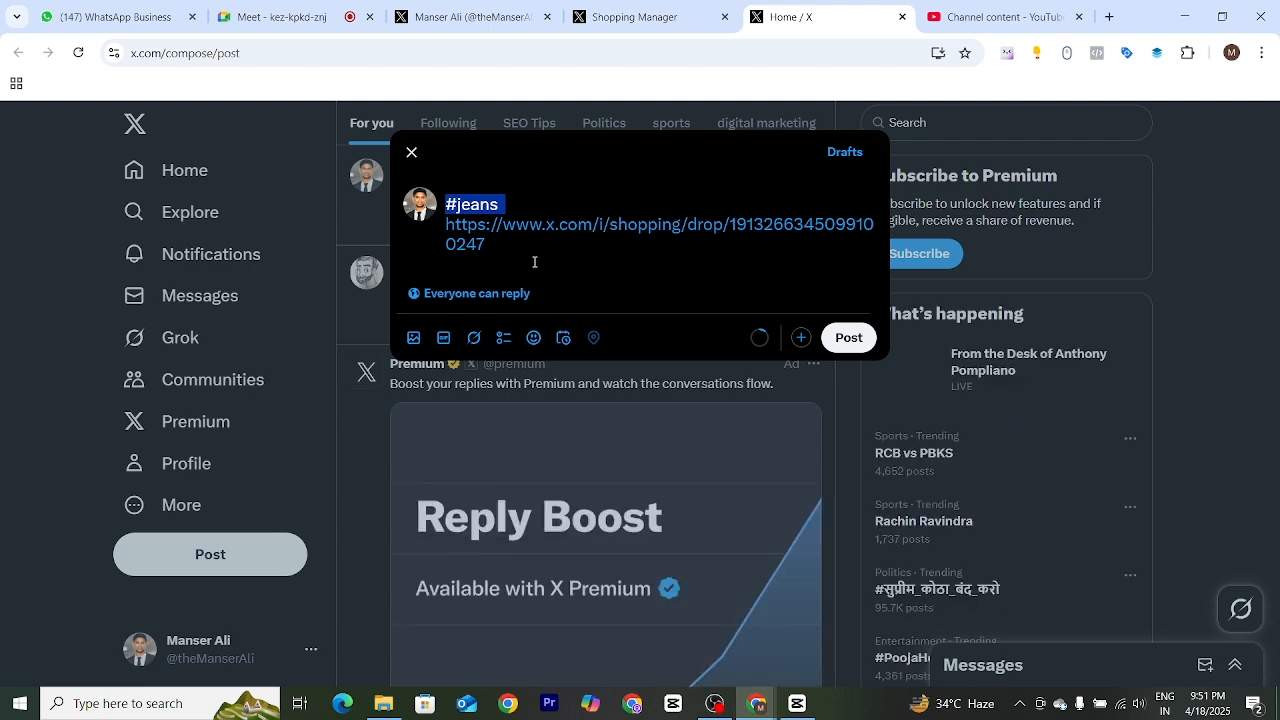
left_click_drag(488, 245, 437, 234)
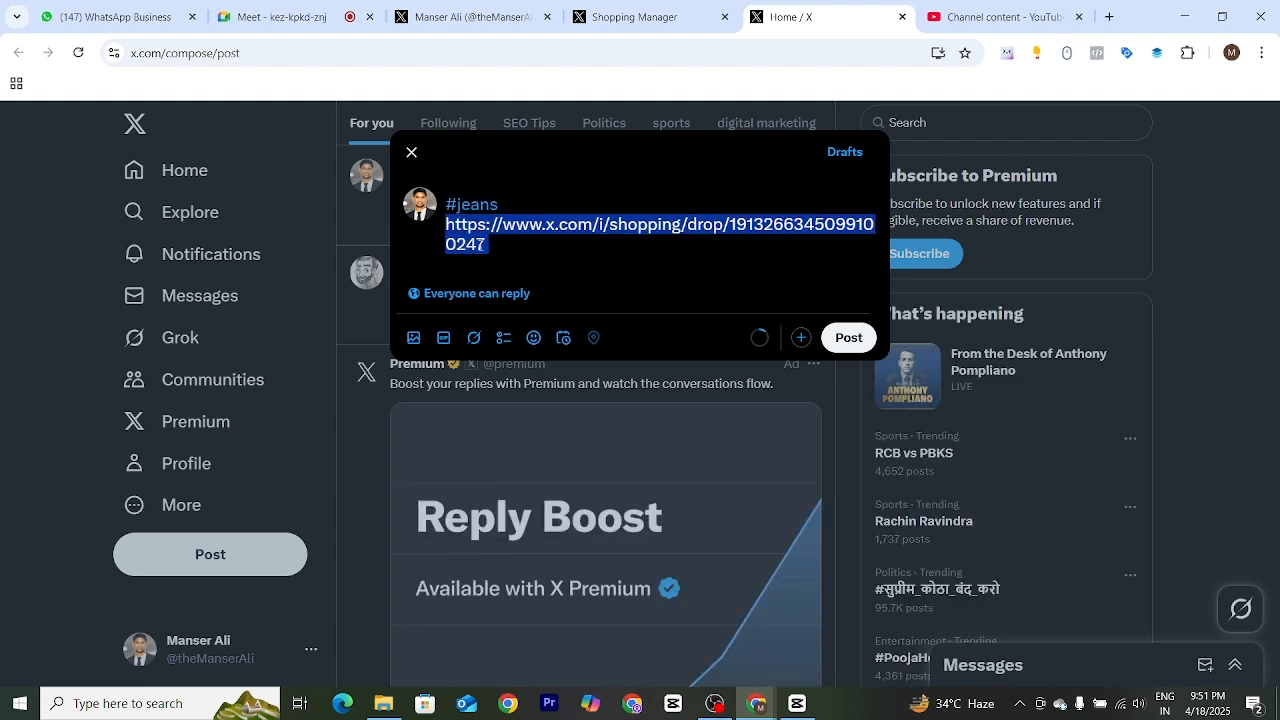
left_click(552, 266)
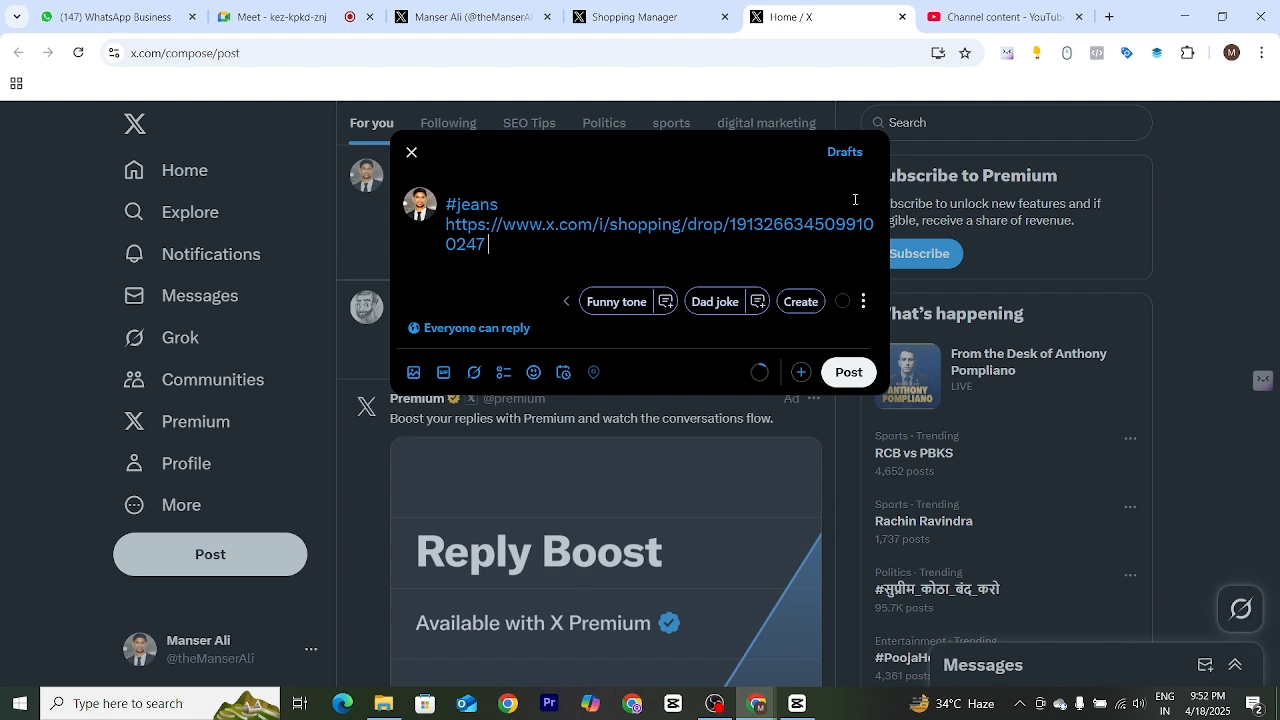
Return to Shopping Manager, cancel the prompt about posting the drop, and look over the saved product drop.
left_click(666, 22)
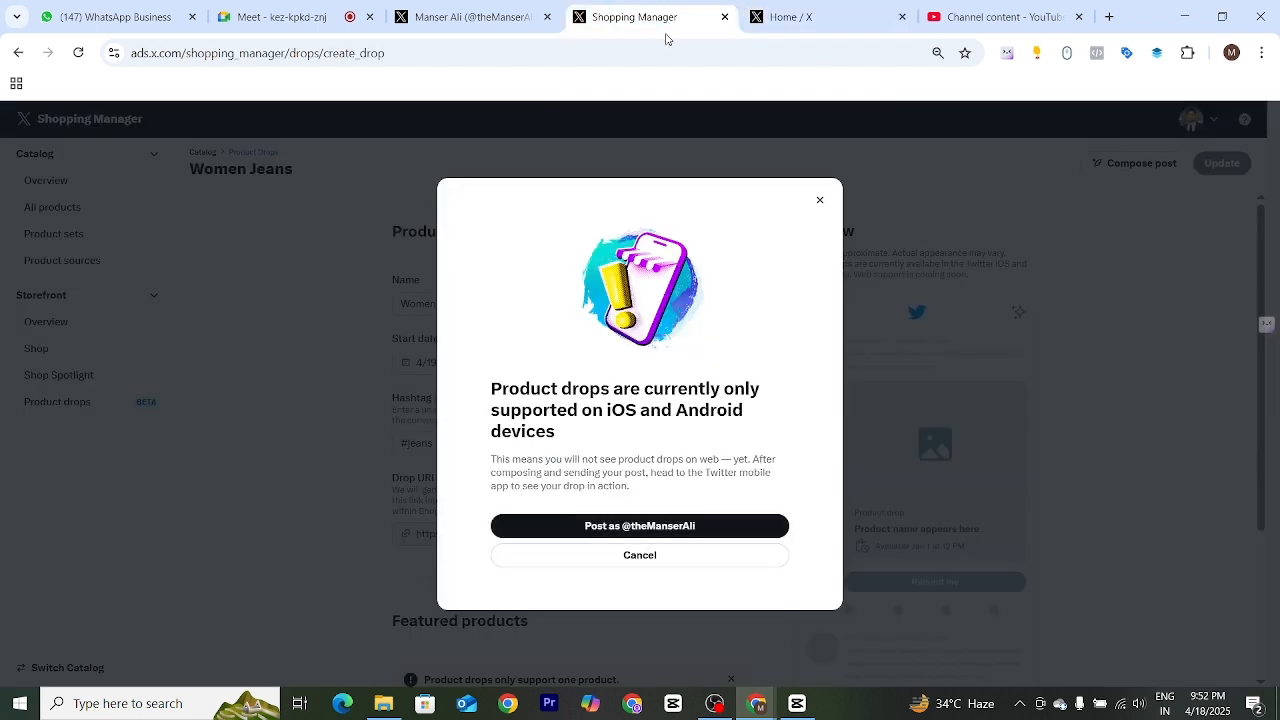
left_click(680, 558)
scroll(801, 447, "down", 2)
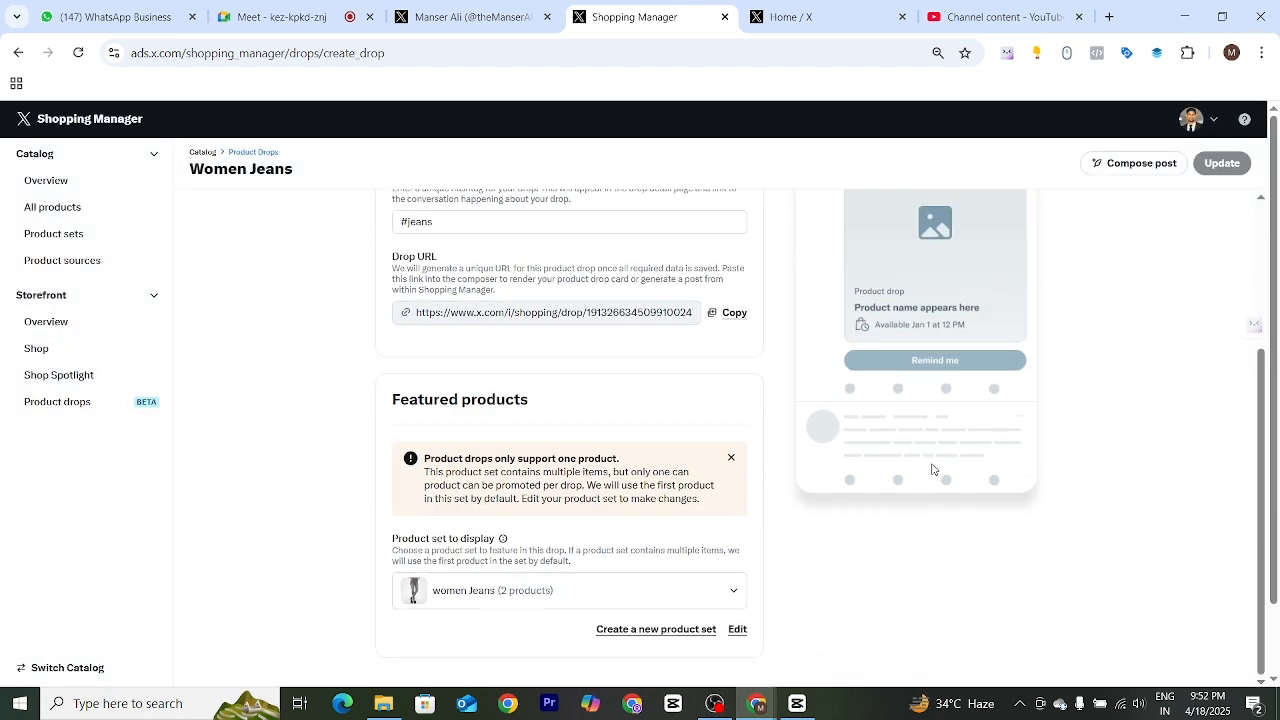
scroll(830, 447, "up", 2)
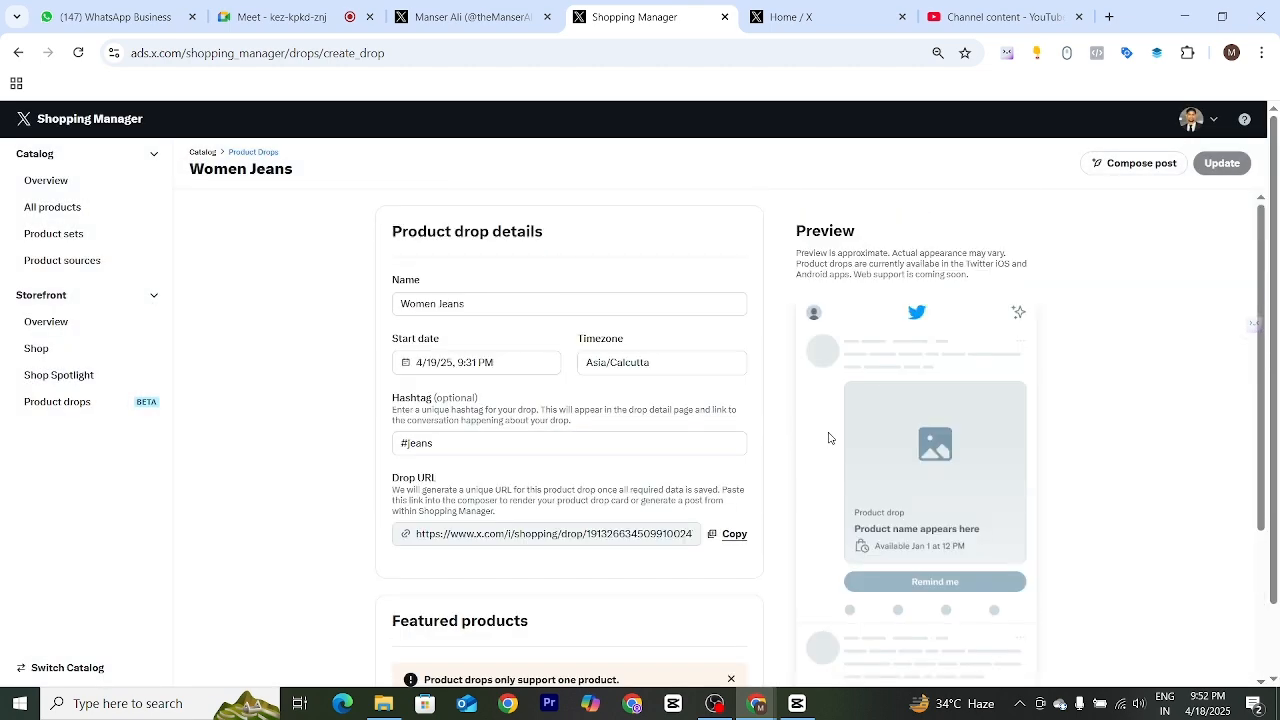